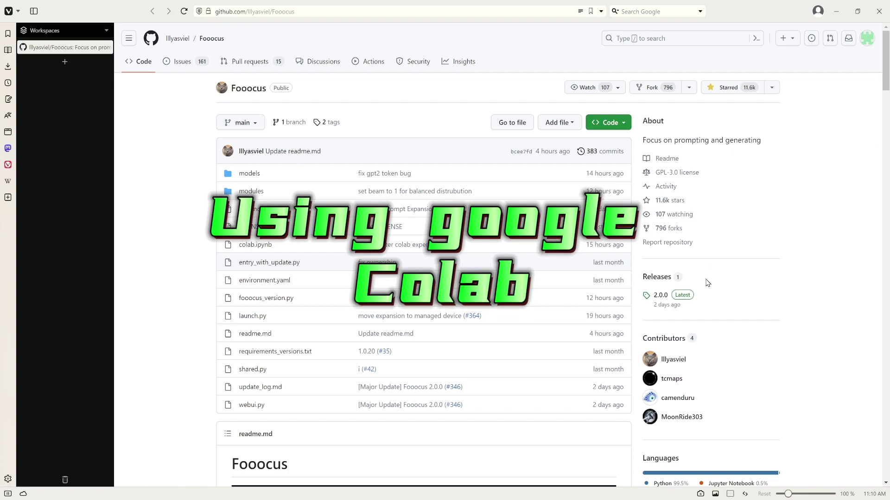
- Scroll the Fooocus readme down to the Colab section and highlight the colab.ipynb notebook entry
{"action": "scroll", "coordinate": [737, 240], "scroll_direction": "down", "scroll_amount": 1}
{"action": "scroll", "coordinate": [508, 329], "scroll_direction": "up", "scroll_amount": 1}
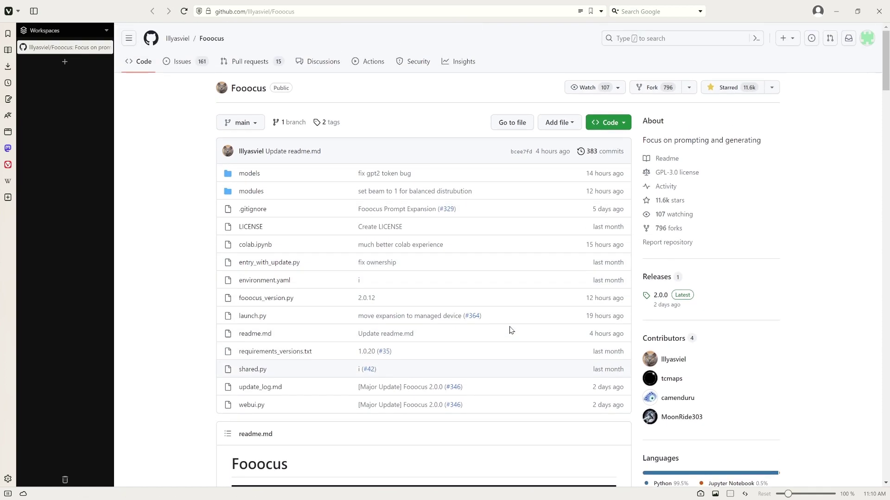
{"action": "scroll", "coordinate": [543, 402], "scroll_direction": "down", "scroll_amount": 4}
{"action": "scroll", "coordinate": [552, 402], "scroll_direction": "down", "scroll_amount": 4}
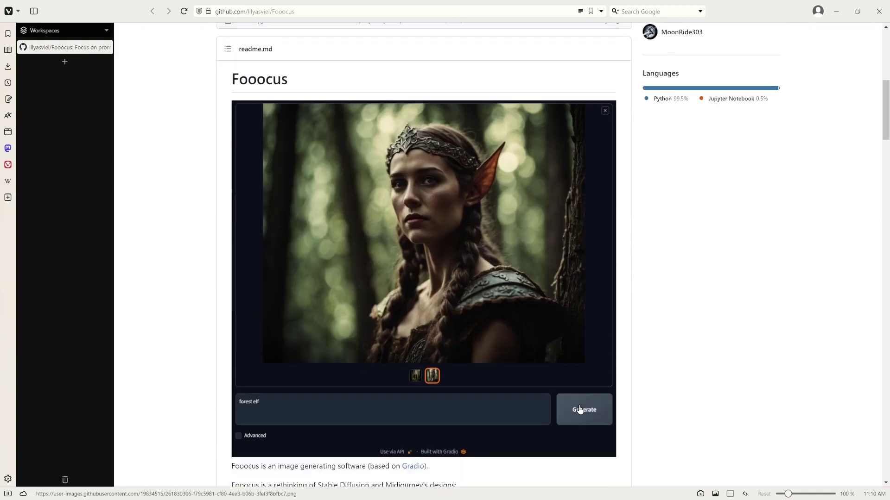
{"action": "scroll", "coordinate": [652, 414], "scroll_direction": "down", "scroll_amount": 9}
{"action": "scroll", "coordinate": [652, 414], "scroll_direction": "down", "scroll_amount": 14}
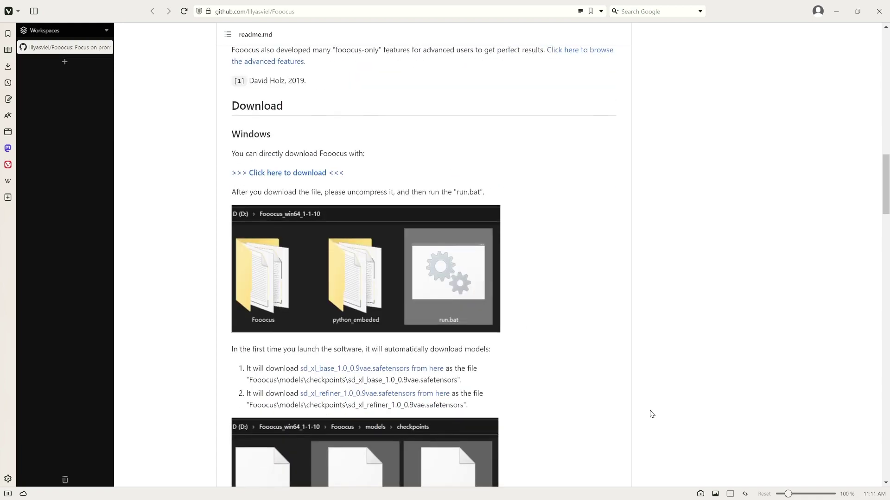
{"action": "scroll", "coordinate": [652, 414], "scroll_direction": "down", "scroll_amount": 6}
{"action": "scroll", "coordinate": [652, 414], "scroll_direction": "up", "scroll_amount": 2}
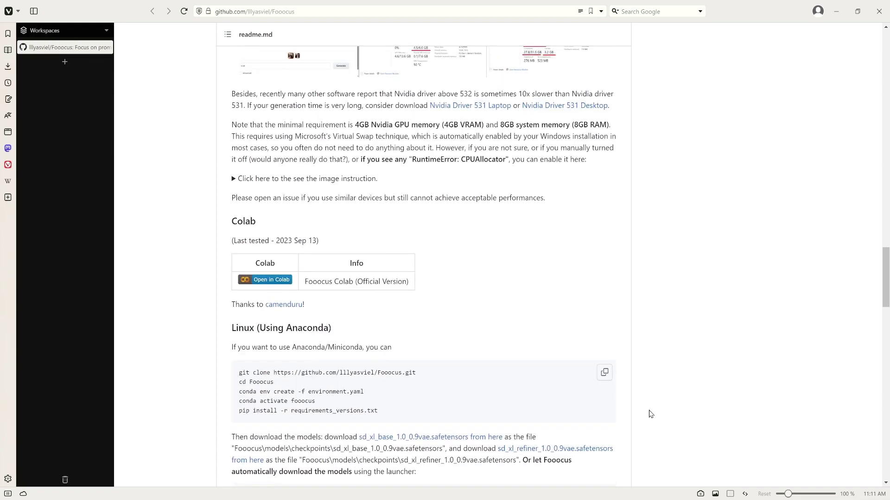
{"action": "left_click_drag", "start_coordinate": [208, 227], "coordinate": [446, 308]}
- Open the official Fooocus colab.ipynb notebook in Colab and place the caret in its setup cell
{"action": "left_click", "coordinate": [446, 308]}
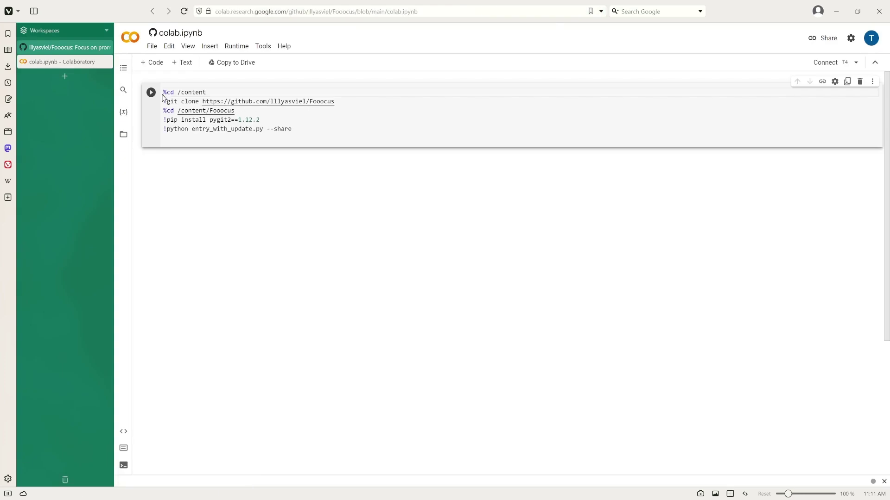
{"action": "left_click", "coordinate": [167, 92]}
{"action": "left_click", "coordinate": [306, 132]}
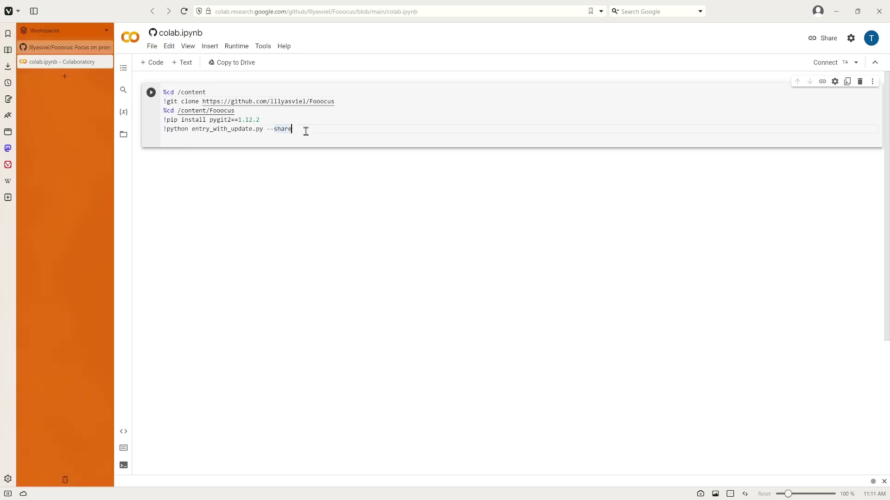
- Run the Fooocus setup cell despite the authorship warning and dismiss the runtime connection error
{"action": "left_click", "coordinate": [150, 93]}
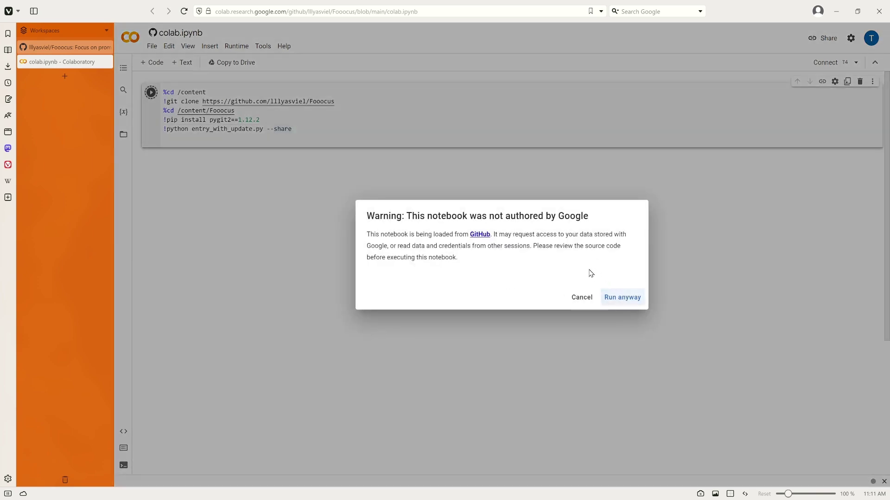
{"action": "left_click", "coordinate": [622, 299]}
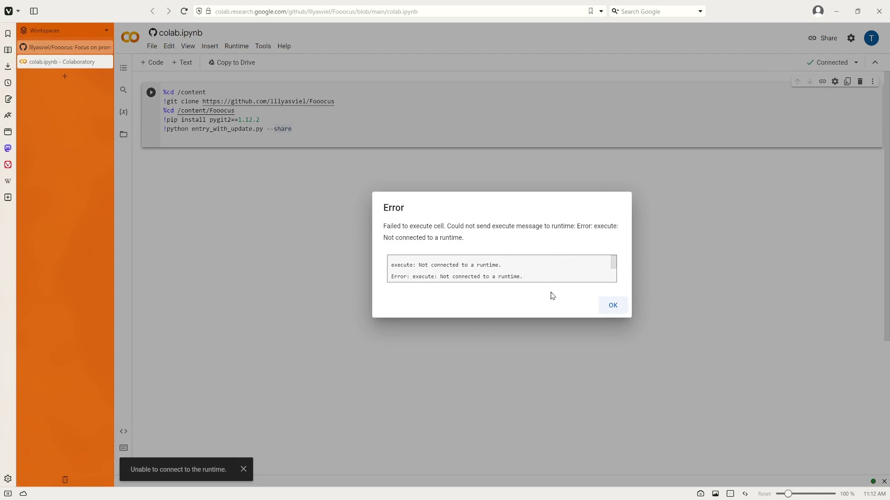
{"action": "left_click", "coordinate": [614, 308]}
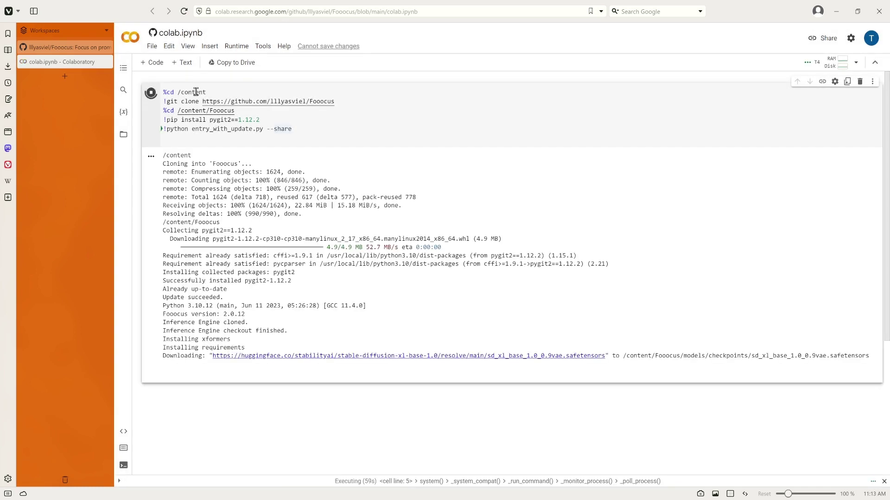
- Zoom the Colab page in and select the public gradio.live address from the cell output
{"action": "key", "text": "ctrl+plus"}
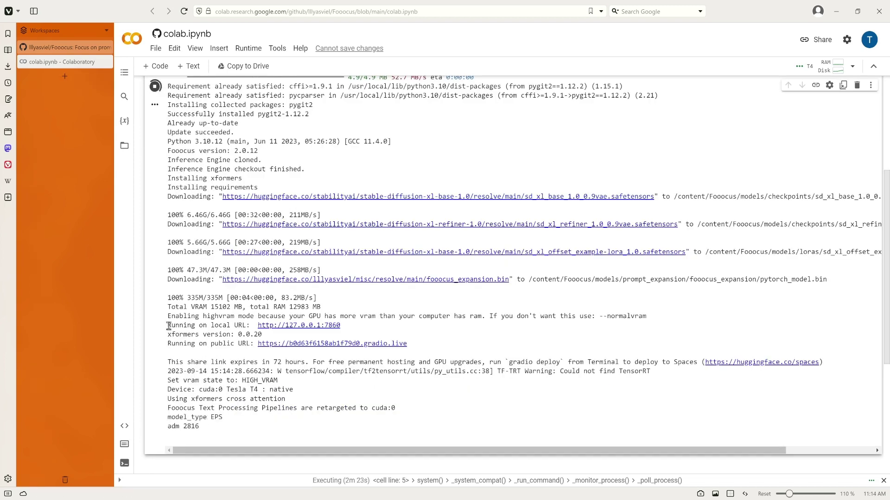
{"action": "left_click_drag", "start_coordinate": [168, 327], "coordinate": [363, 327]}
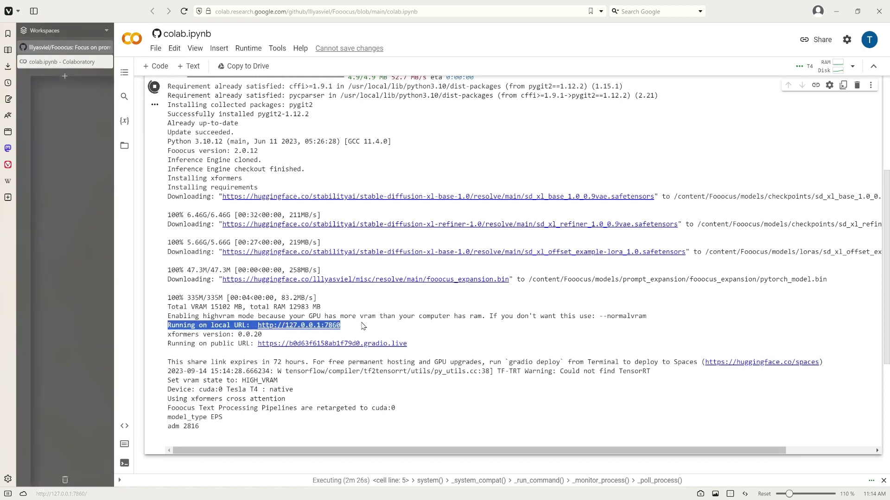
{"action": "left_click", "coordinate": [168, 344]}
{"action": "left_click_drag", "start_coordinate": [168, 343], "coordinate": [316, 345]}
{"action": "left_click_drag", "start_coordinate": [408, 343], "coordinate": [261, 344]}
{"action": "key", "text": "ctrl+c"}
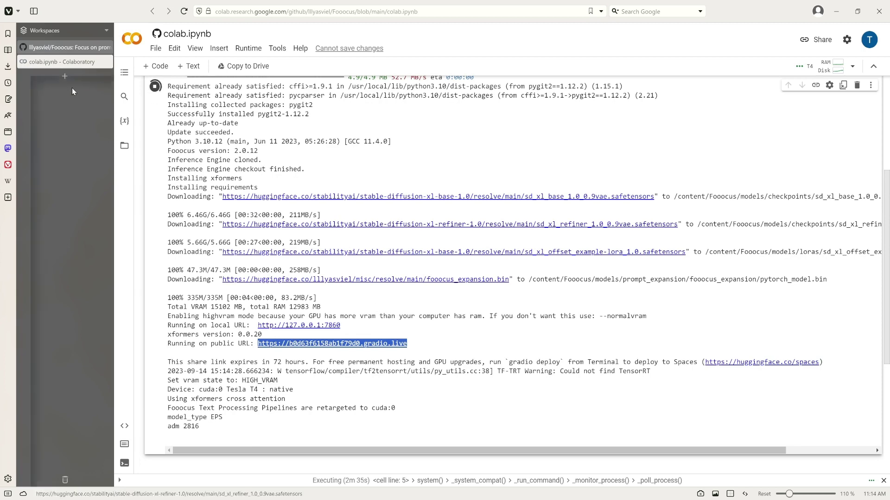
- Paste the gradio.live address into a new tab and load the Fooocus 2.0.12 interface
{"action": "left_click", "coordinate": [65, 76]}
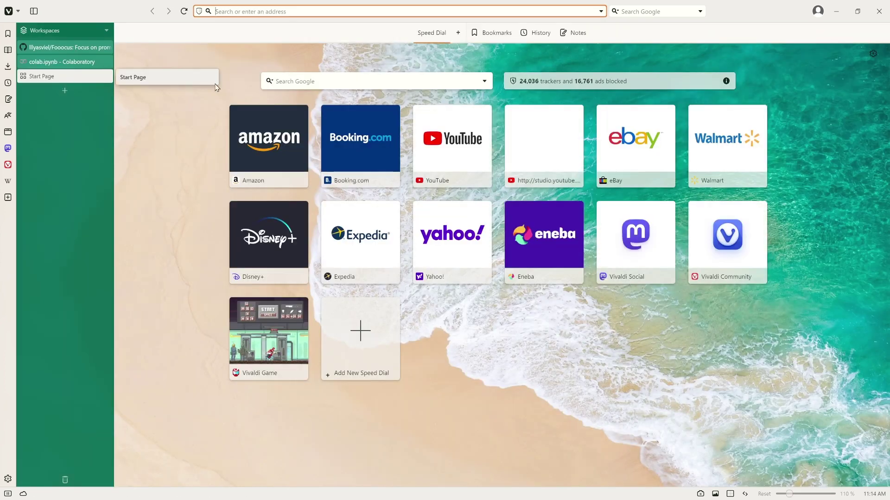
{"action": "key", "text": "ctrl+v"}
{"action": "left_click", "coordinate": [284, 39]}
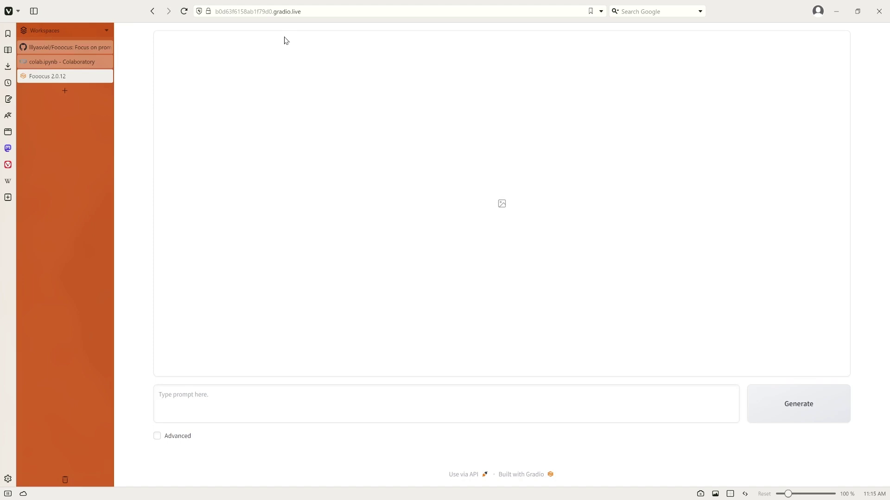
- Review the Colab log for the loaded SDXL base model and show runtime usage (5.2/15.0 GB GPU RAM)
{"action": "left_click", "coordinate": [62, 64]}
{"action": "scroll", "coordinate": [394, 341], "scroll_direction": "down", "scroll_amount": 5}
{"action": "scroll", "coordinate": [395, 342], "scroll_direction": "up", "scroll_amount": 3}
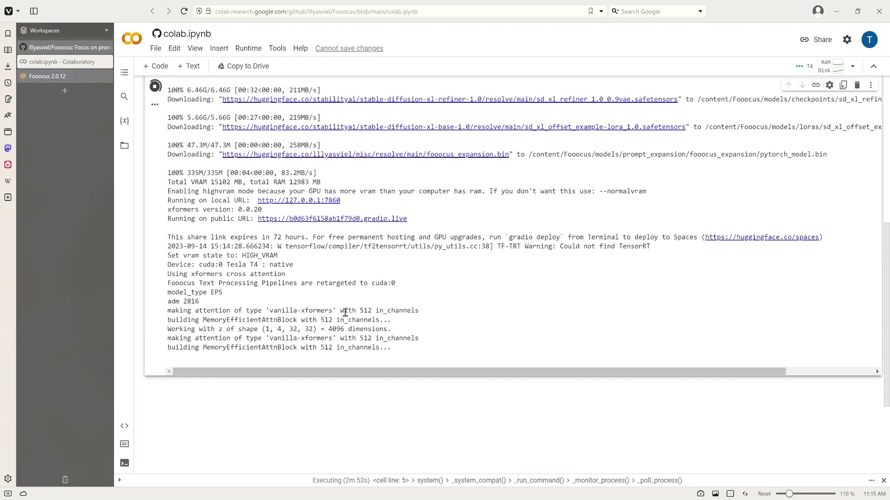
{"action": "scroll", "coordinate": [278, 362], "scroll_direction": "up", "scroll_amount": 7}
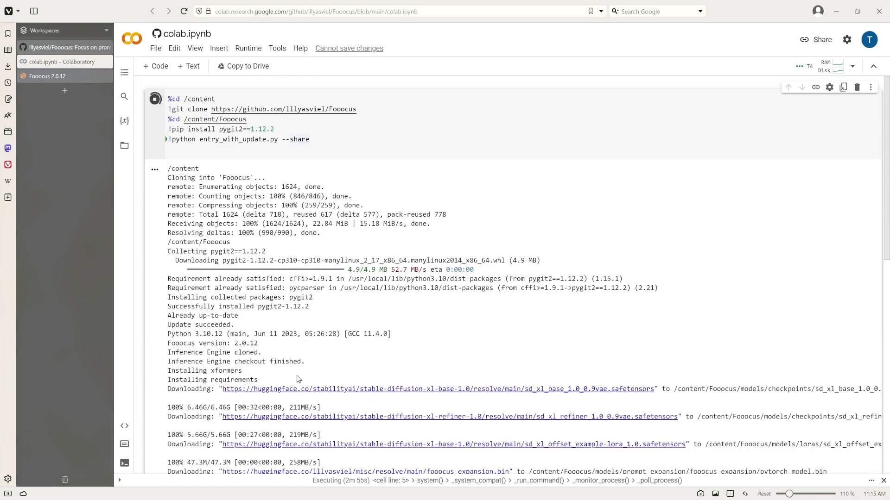
{"action": "scroll", "coordinate": [297, 380], "scroll_direction": "down", "scroll_amount": 7}
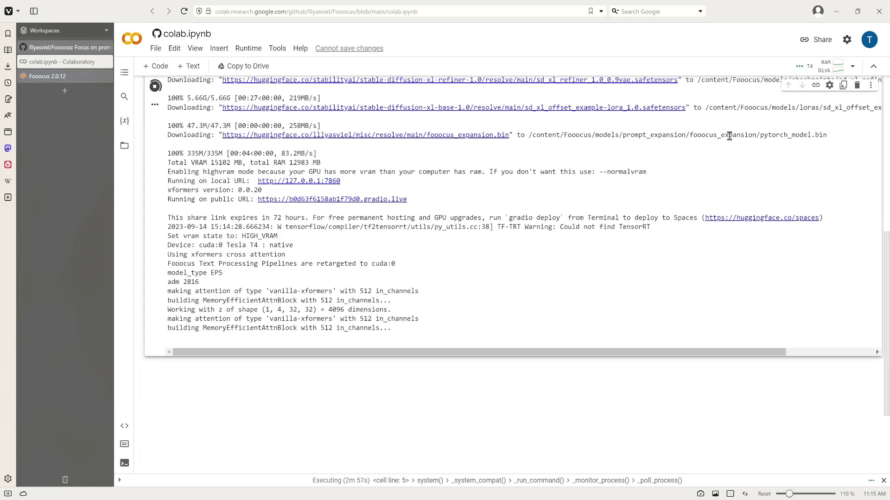
{"action": "scroll", "coordinate": [787, 144], "scroll_direction": "up", "scroll_amount": 1}
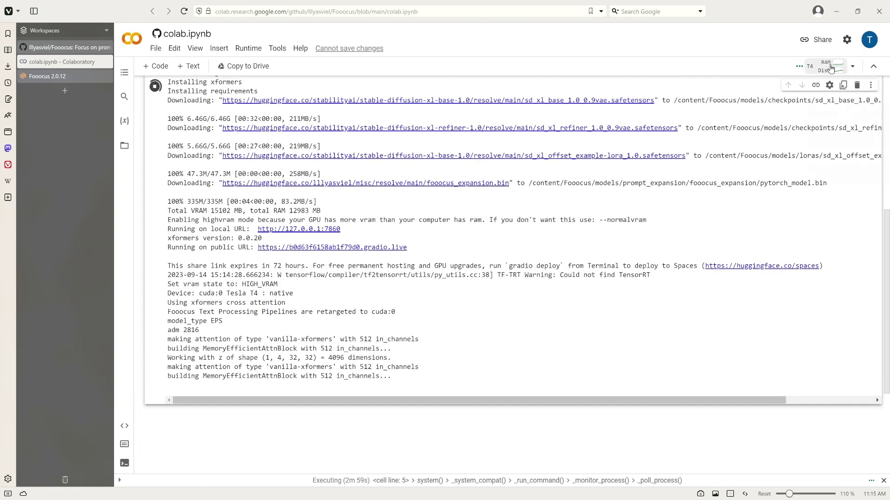
{"action": "left_click", "coordinate": [830, 69]}
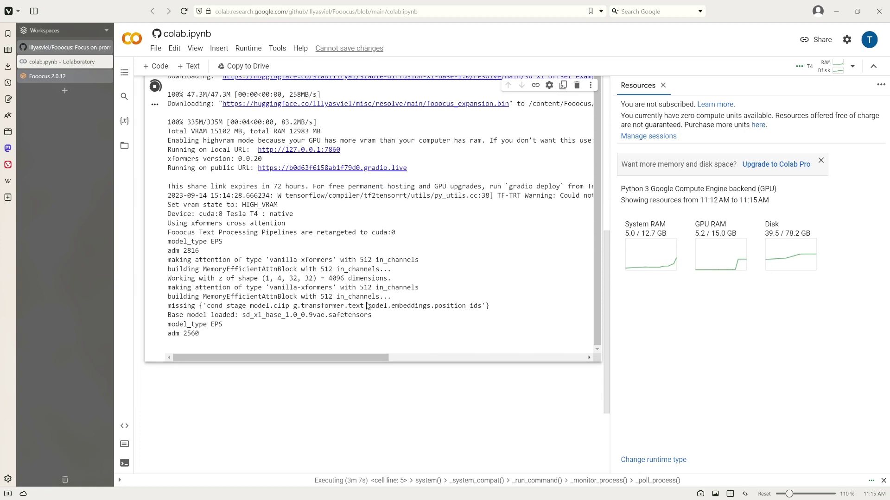
- Enter 'race car' as the Fooocus image prompt and select the prompt text
{"action": "left_click", "coordinate": [56, 76]}
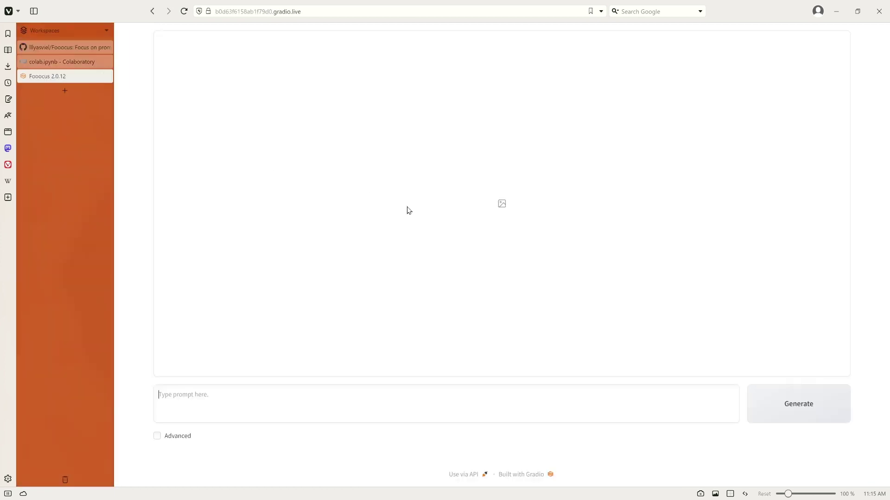
{"action": "left_click", "coordinate": [247, 402]}
{"action": "type", "text": "race car"}
{"action": "double_click", "coordinate": [176, 396]}
{"action": "key", "text": "ctrl+a"}
- Enable Advanced options and adjust the Image Number slider, keeping two images at Speed and 1152×896
{"action": "left_click", "coordinate": [157, 437]}
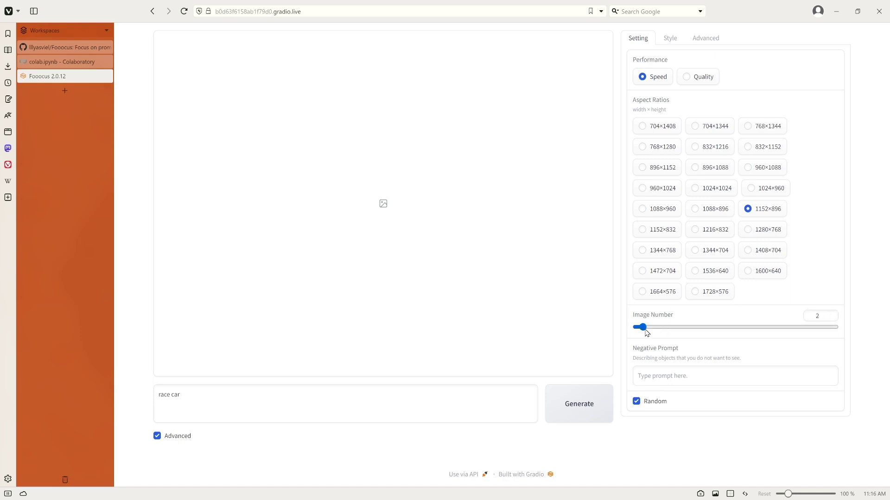
{"action": "mouse_move", "coordinate": [646, 330]}
{"action": "left_mouse_down"}
{"action": "mouse_move", "coordinate": [888, 337]}
{"action": "mouse_move", "coordinate": [614, 330]}
{"action": "mouse_move", "coordinate": [647, 330]}
{"action": "left_mouse_up"}
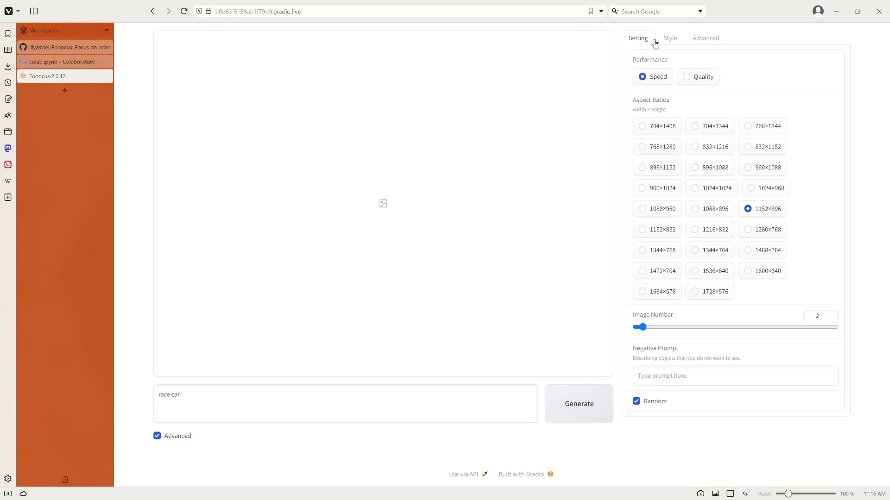
- Browse the full style preset list, then show the SDXL base, refiner and offset LoRA (weight 0.5) settings
{"action": "left_click", "coordinate": [670, 38]}
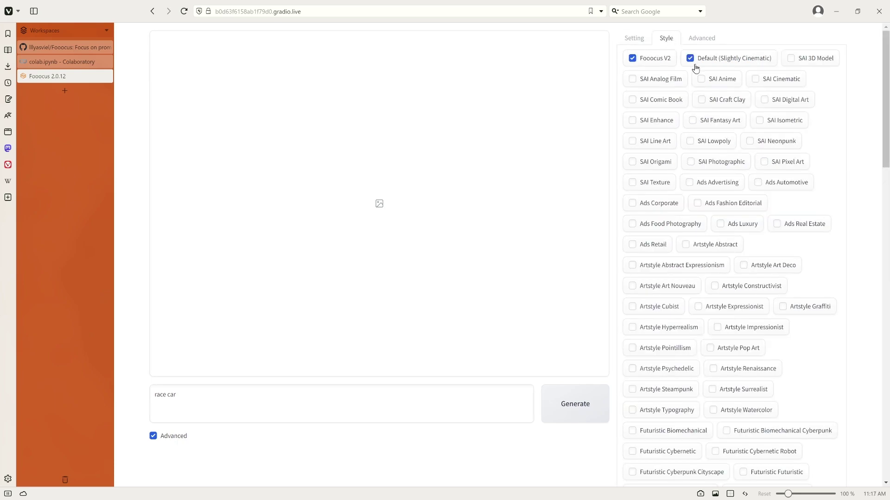
{"action": "scroll", "coordinate": [745, 202], "scroll_direction": "down", "scroll_amount": 5}
{"action": "scroll", "coordinate": [745, 203], "scroll_direction": "down", "scroll_amount": 15}
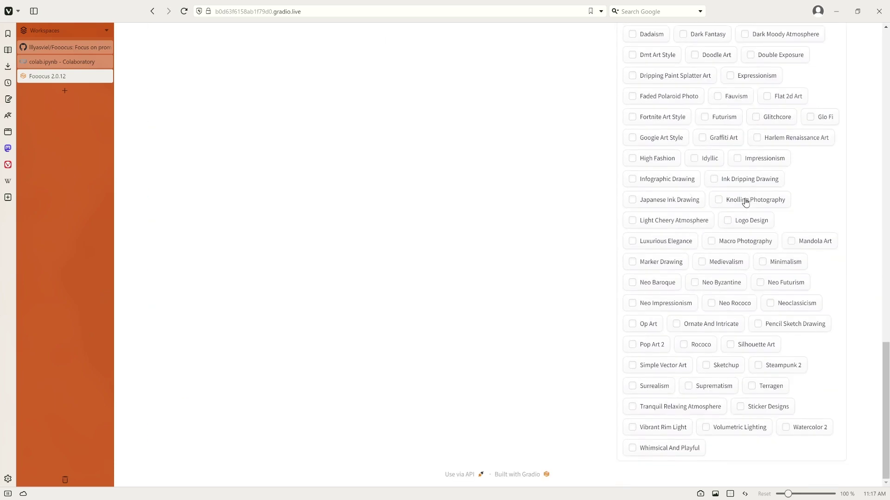
{"action": "scroll", "coordinate": [746, 202], "scroll_direction": "up", "scroll_amount": 20}
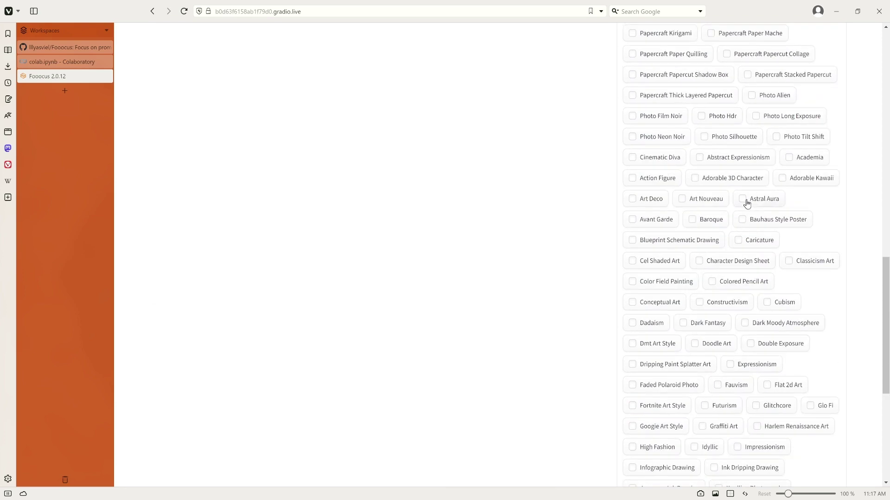
{"action": "scroll", "coordinate": [746, 202], "scroll_direction": "up", "scroll_amount": 5}
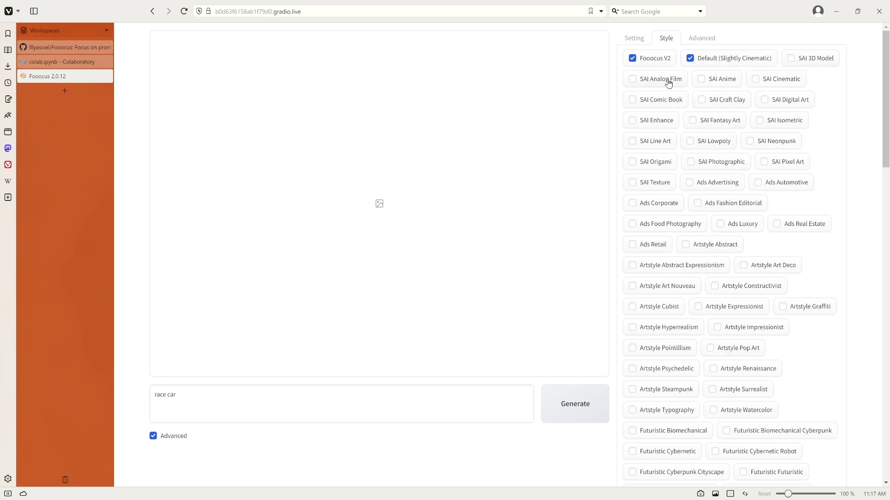
{"action": "scroll", "coordinate": [666, 194], "scroll_direction": "down", "scroll_amount": 3}
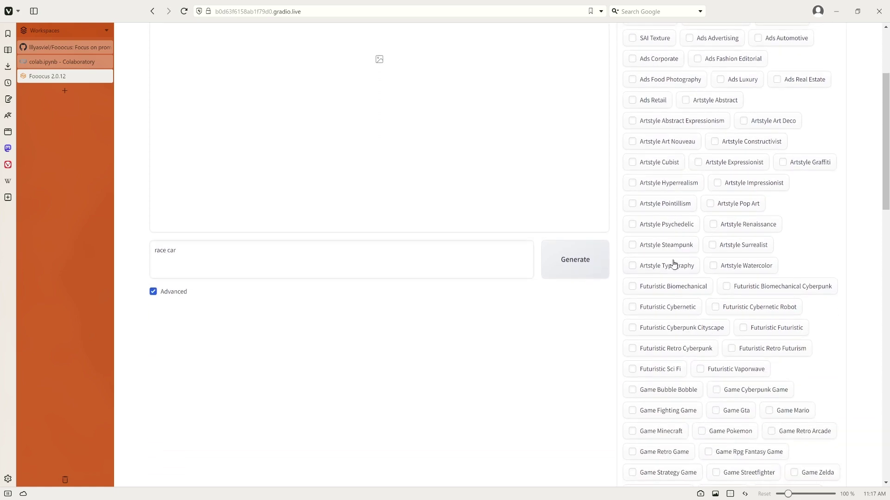
{"action": "scroll", "coordinate": [723, 296], "scroll_direction": "down", "scroll_amount": 6}
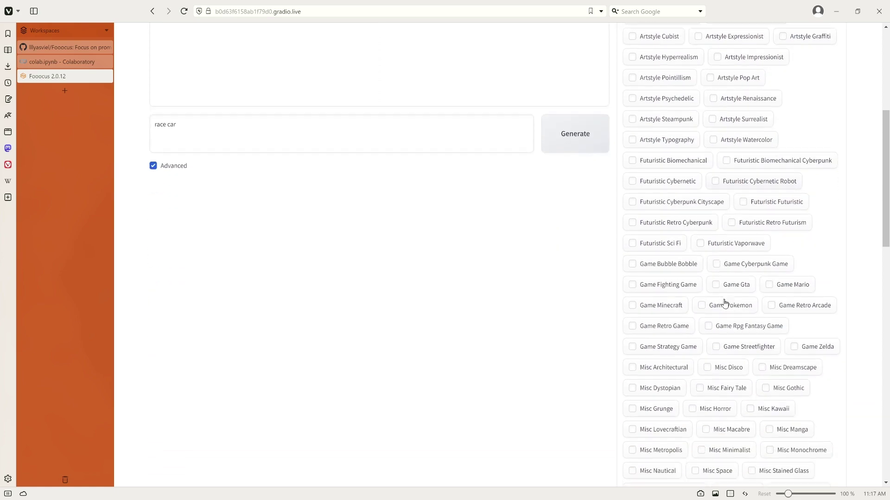
{"action": "scroll", "coordinate": [724, 303], "scroll_direction": "down", "scroll_amount": 9}
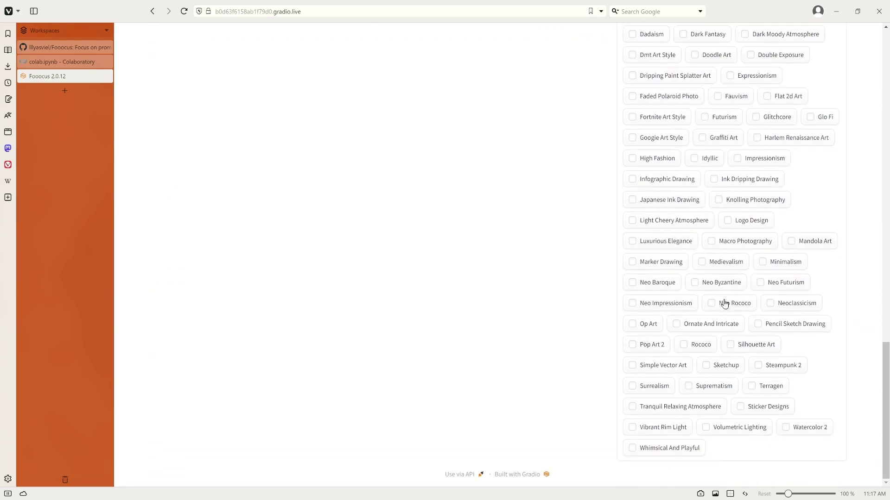
{"action": "scroll", "coordinate": [724, 303], "scroll_direction": "up", "scroll_amount": 18}
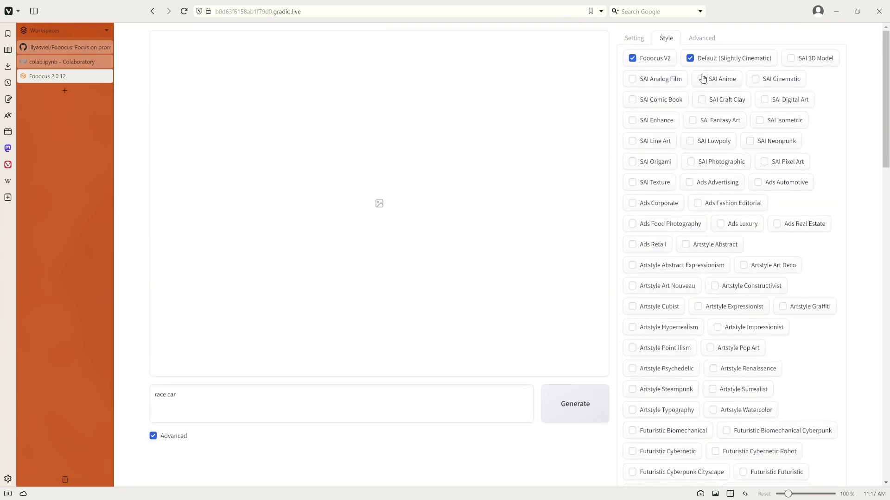
{"action": "left_click", "coordinate": [704, 41]}
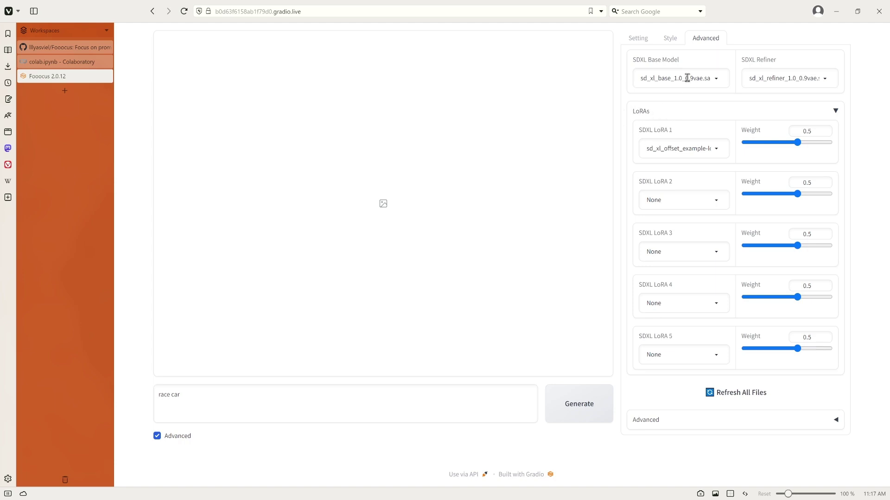
- Inspect the base model and refiner dropdowns, leaving both SDXL 1.0_0.9vae choices unchanged
{"action": "left_click", "coordinate": [717, 81]}
{"action": "left_click", "coordinate": [726, 61]}
{"action": "left_click", "coordinate": [800, 83]}
{"action": "left_click", "coordinate": [854, 83]}
- Generate the two race car images and follow their progress in the Colab log
{"action": "left_click", "coordinate": [639, 40]}
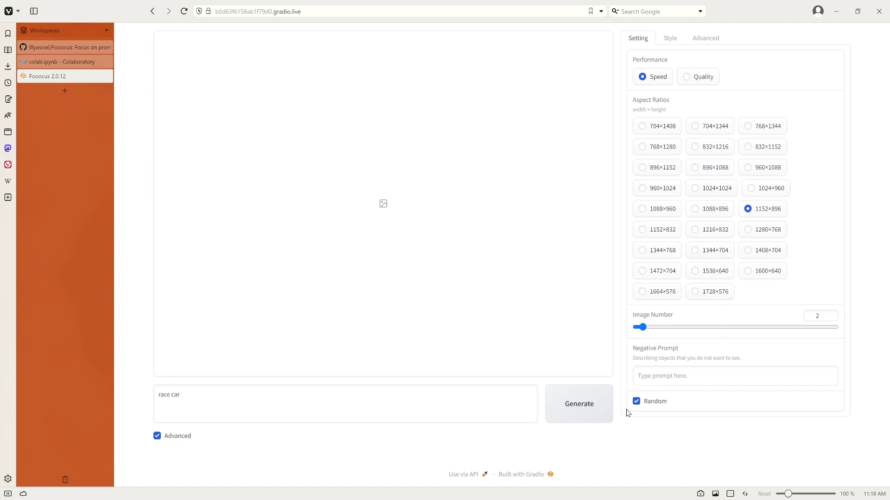
{"action": "left_click", "coordinate": [579, 412]}
{"action": "mouse_move", "coordinate": [50, 65]}
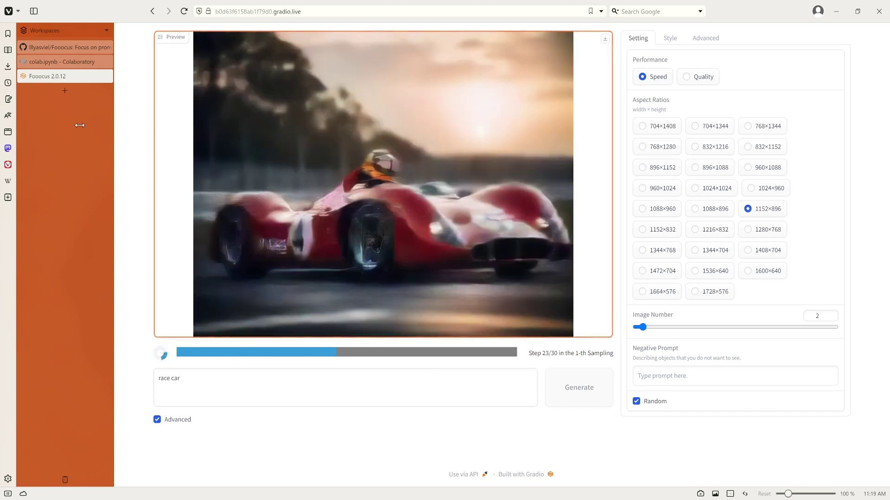
{"action": "left_click", "coordinate": [59, 68]}
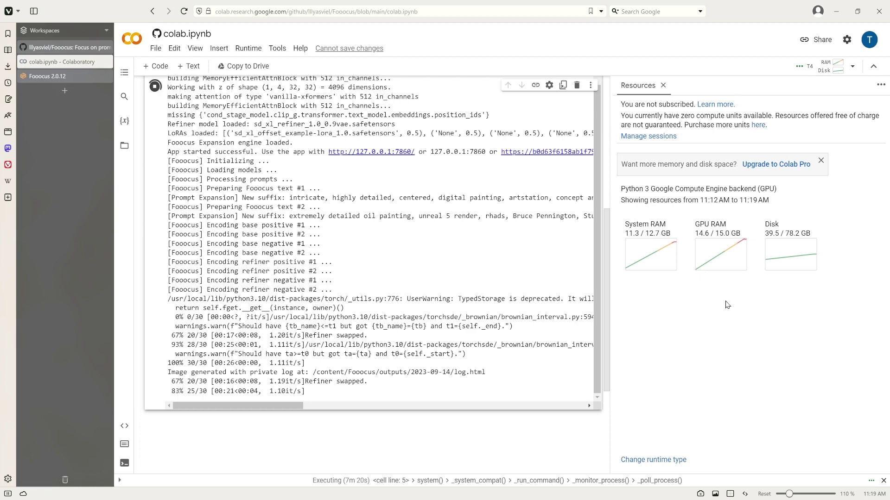
- Enlarge the red race car, view the orange one, return to the red car, then select the prompt
{"action": "left_click", "coordinate": [70, 77]}
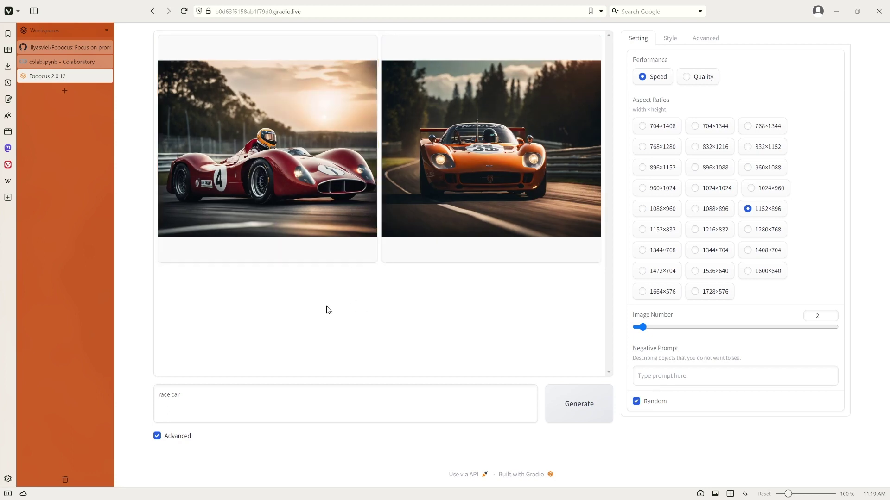
{"action": "left_click", "coordinate": [273, 195]}
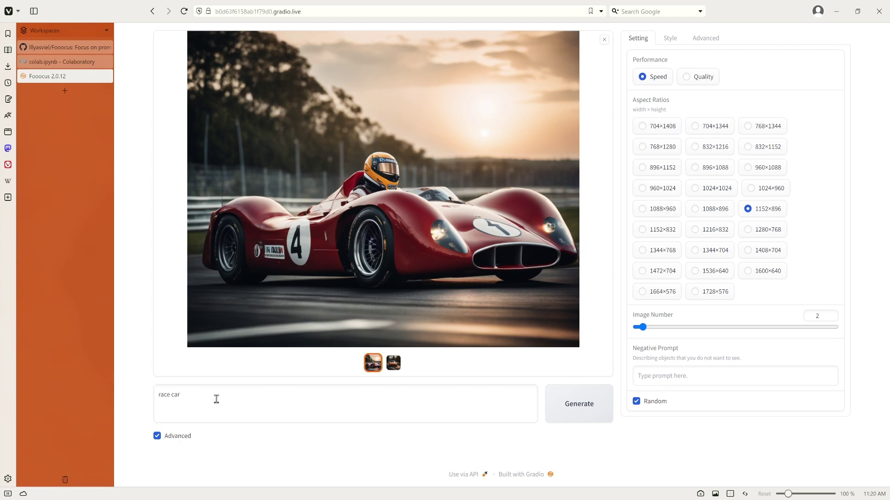
{"action": "left_click", "coordinate": [393, 366]}
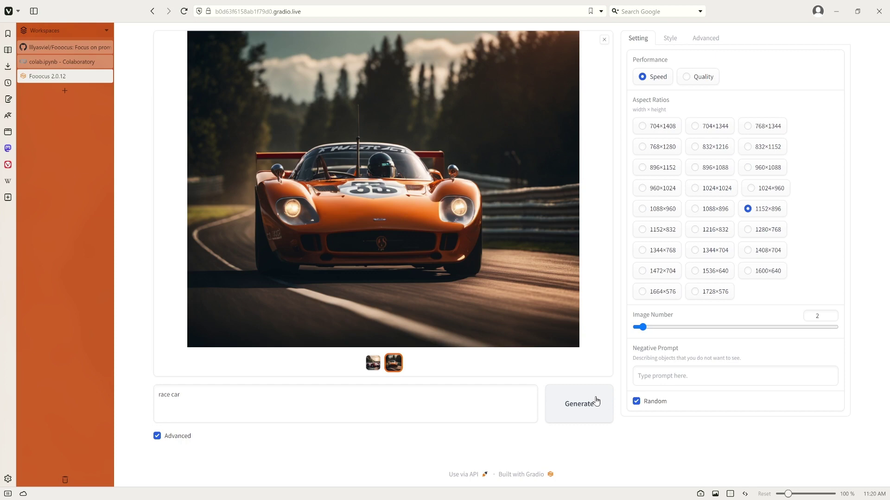
{"action": "left_click", "coordinate": [374, 365]}
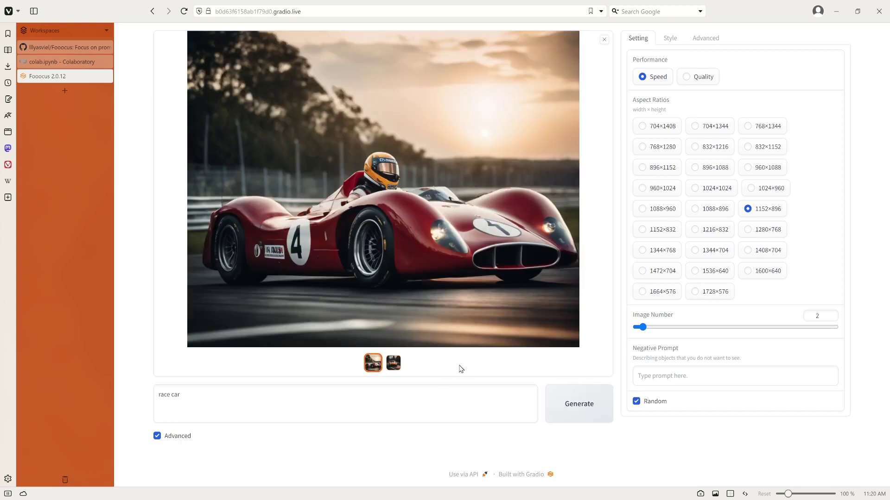
{"action": "left_click", "coordinate": [53, 64]}
{"action": "left_click", "coordinate": [53, 77]}
{"action": "left_click_drag", "start_coordinate": [224, 397], "coordinate": [151, 395]}
- Swap the Default (Slightly Cinematic) style for Ads Food Photography
{"action": "left_click", "coordinate": [670, 38]}
{"action": "scroll", "coordinate": [675, 288], "scroll_direction": "down", "scroll_amount": 4}
{"action": "scroll", "coordinate": [677, 288], "scroll_direction": "up", "scroll_amount": 4}
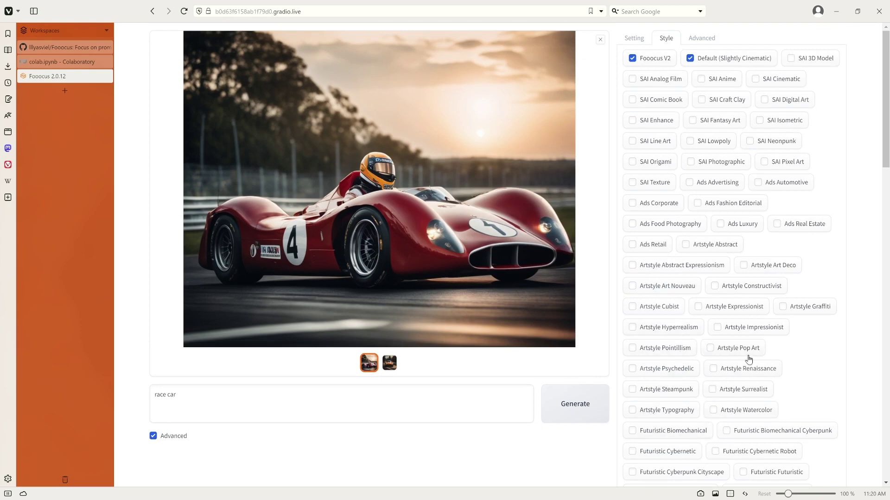
{"action": "left_click", "coordinate": [633, 225]}
{"action": "left_click", "coordinate": [690, 60]}
- Replace the prompt with 'hamburgers' and start generating
{"action": "left_click_drag", "start_coordinate": [198, 398], "coordinate": [221, 404]}
{"action": "type", "text": "hamburgers"}
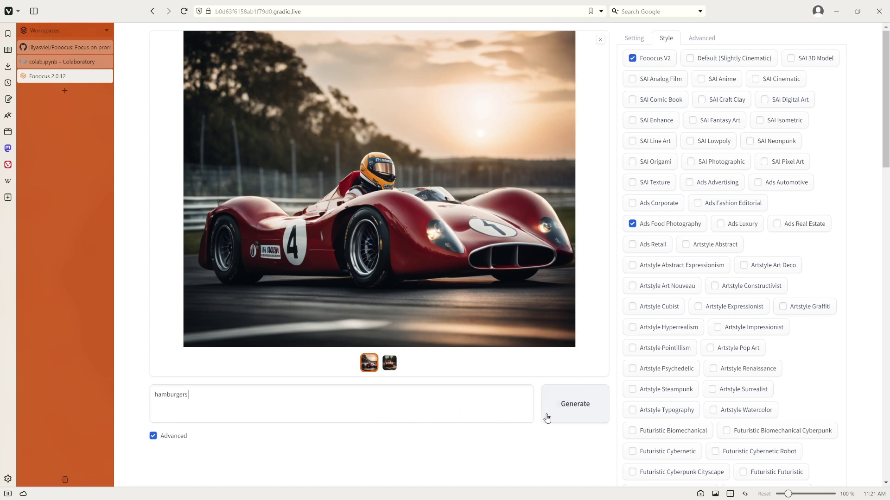
{"action": "left_click", "coordinate": [576, 411]}
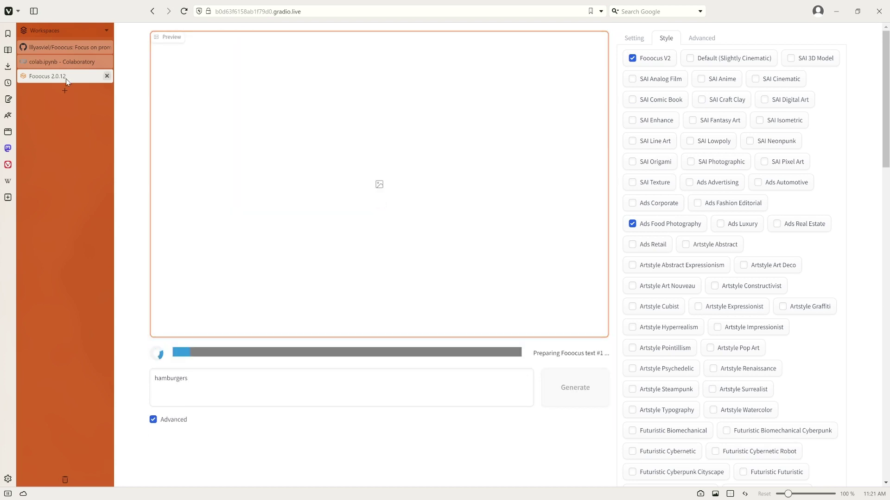
- Compare the Colab log with Fooocus, which reports 'Connection errored out', and select the hamburgers prompt
{"action": "left_click", "coordinate": [57, 63]}
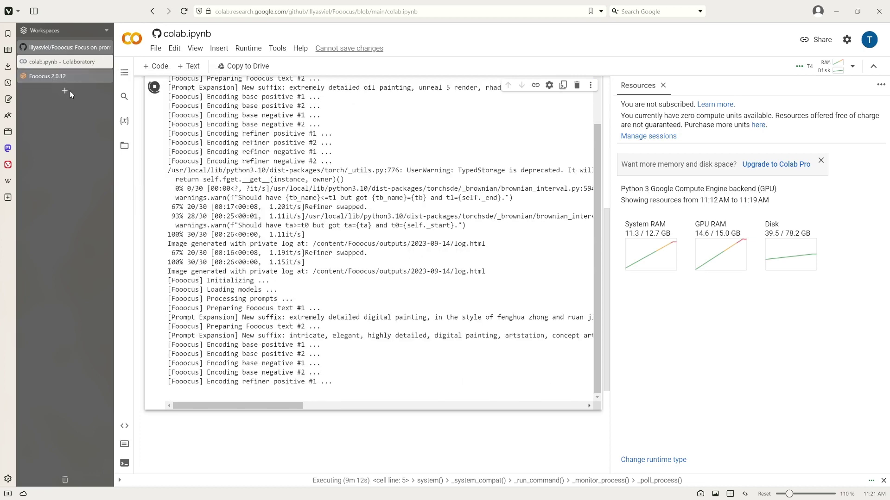
{"action": "mouse_move", "coordinate": [61, 79]}
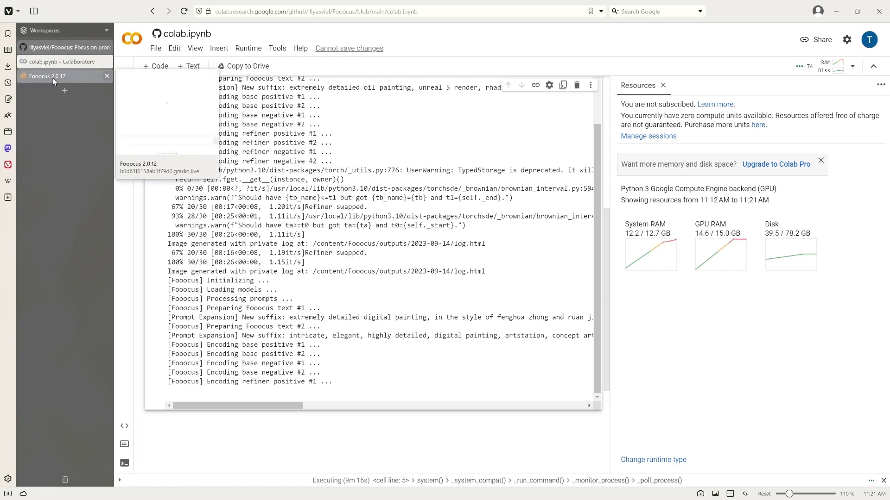
{"action": "left_click", "coordinate": [46, 74]}
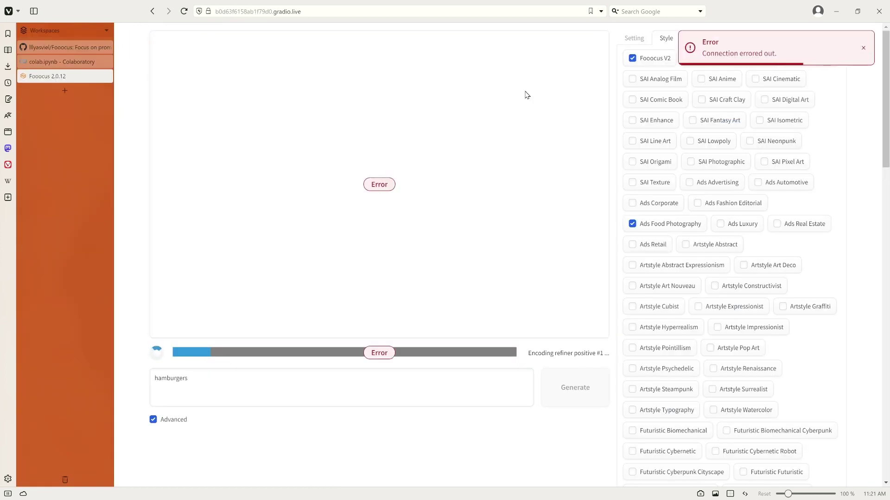
{"action": "left_click", "coordinate": [58, 66]}
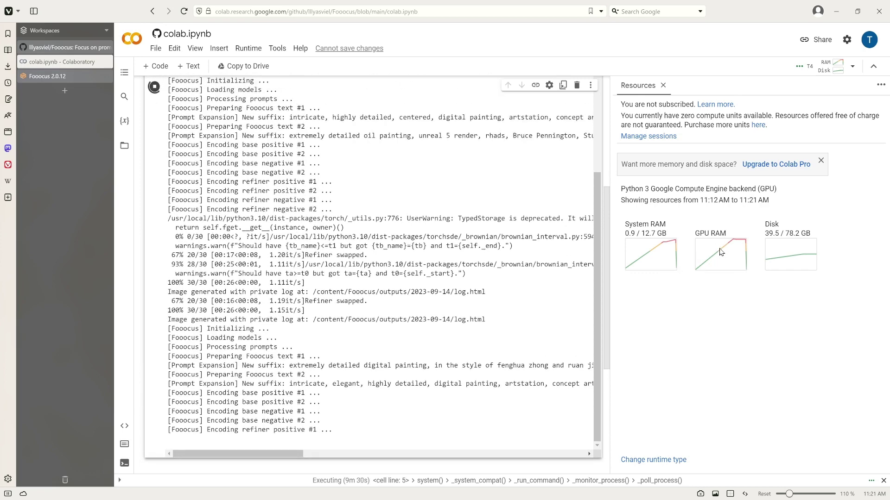
{"action": "left_click", "coordinate": [56, 79]}
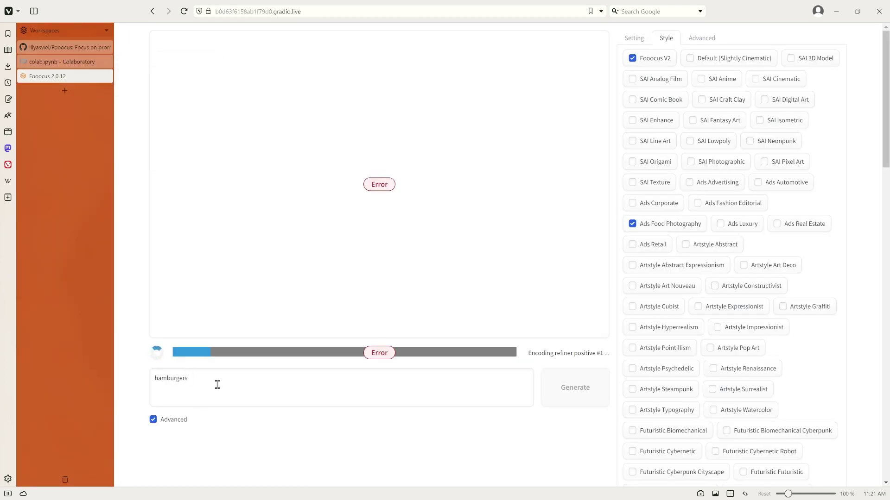
{"action": "left_click_drag", "start_coordinate": [217, 383], "coordinate": [143, 380]}
- Stop the running Fooocus cell in Colab and run it again
{"action": "left_click", "coordinate": [51, 61]}
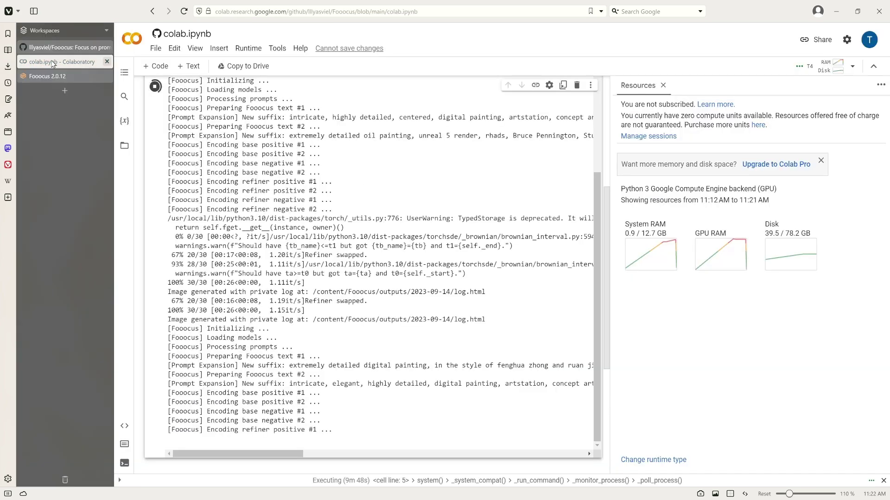
{"action": "left_click", "coordinate": [155, 87]}
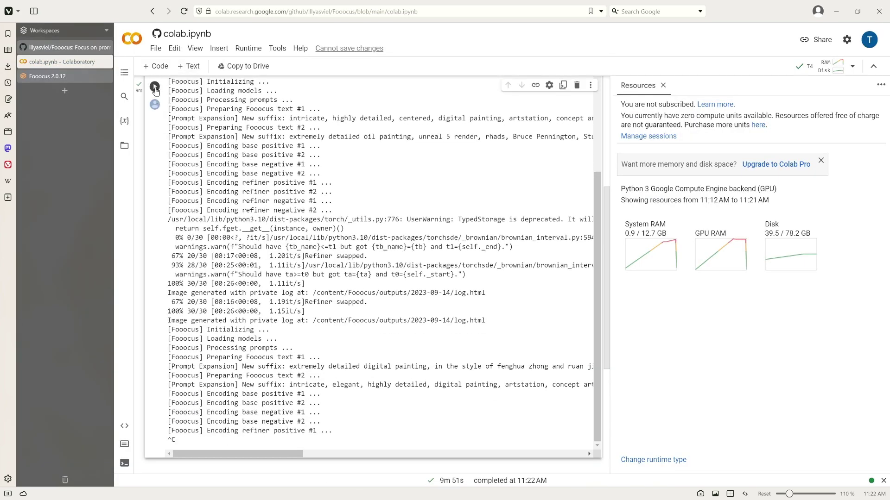
{"action": "left_click", "coordinate": [155, 88]}
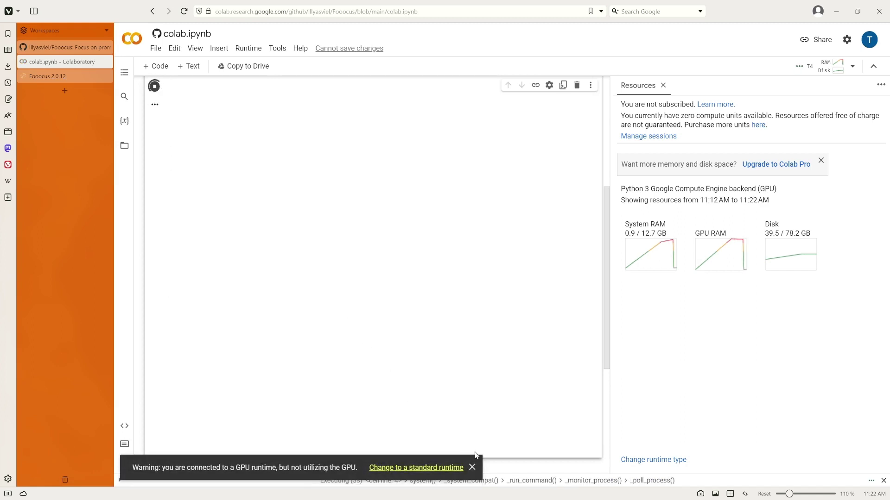
- Load the new gradio.live link in the Fooocus tab
{"action": "key", "text": "ctrl+Tab"}
{"action": "left_click", "coordinate": [362, 14]}
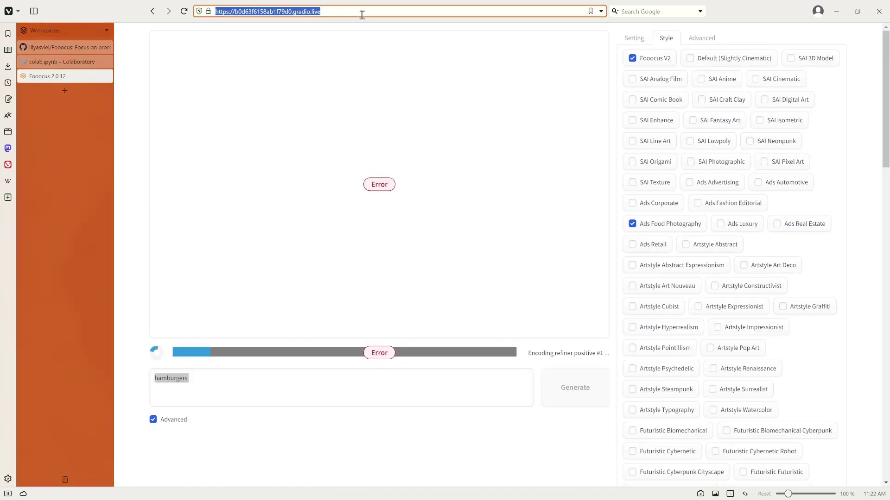
{"action": "type", "text": "https://a9d853bf6645a5c33d.gradio.live"}
{"action": "key", "text": "Return"}
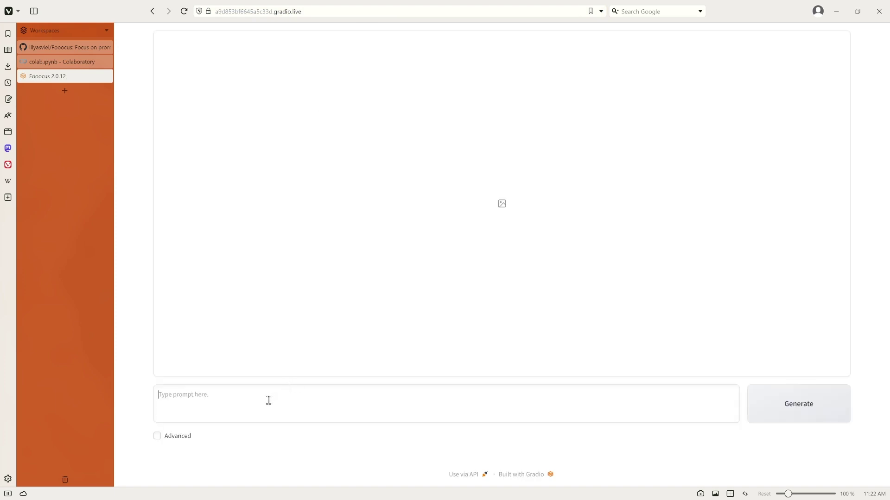
- Enter 'hamburgers', replace Default (Slightly Cinematic) with Ads Food Photography, and generate two images
{"action": "left_click", "coordinate": [268, 400]}
{"action": "type", "text": "hamburgers"}
{"action": "left_click", "coordinate": [157, 437]}
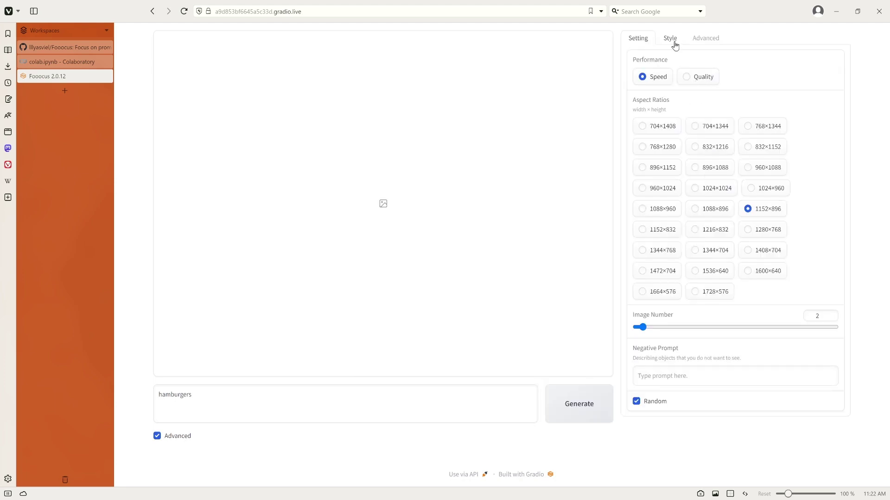
{"action": "left_click", "coordinate": [672, 43]}
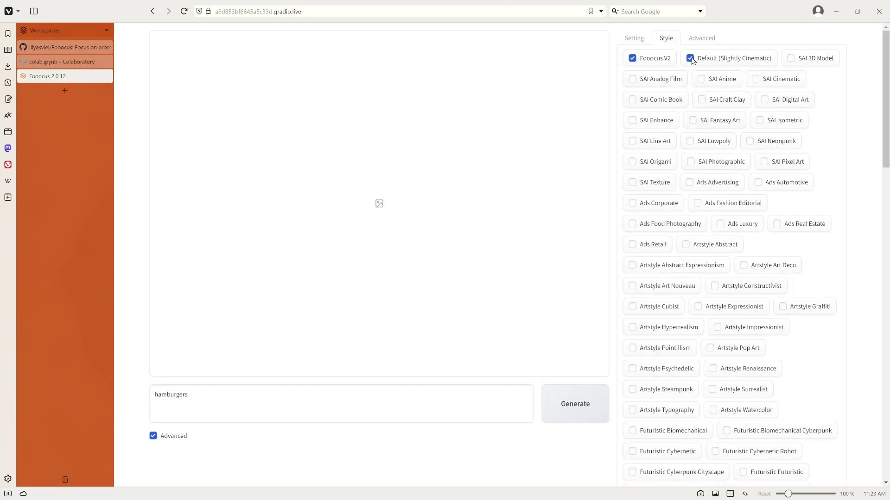
{"action": "left_click", "coordinate": [691, 59]}
{"action": "scroll", "coordinate": [694, 329], "scroll_direction": "down", "scroll_amount": 1}
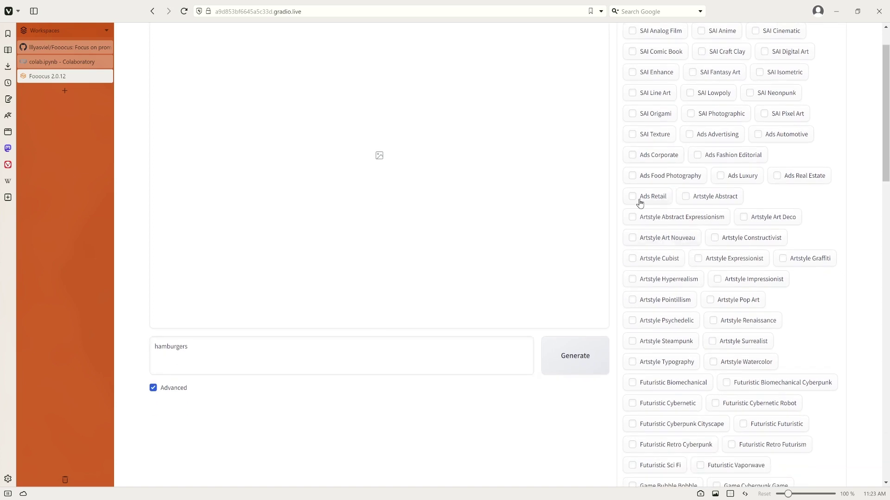
{"action": "left_click", "coordinate": [633, 176]}
{"action": "scroll", "coordinate": [370, 413], "scroll_direction": "up", "scroll_amount": 1}
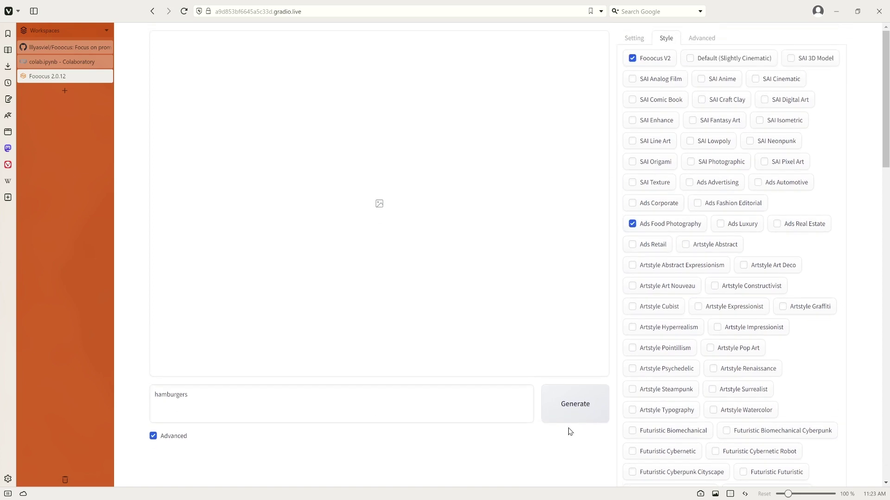
{"action": "left_click", "coordinate": [582, 414]}
{"action": "left_click", "coordinate": [64, 63]}
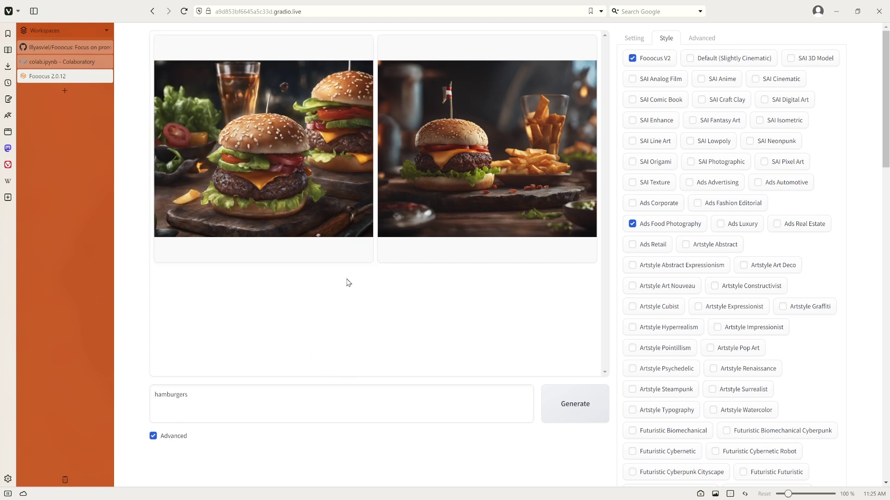
- Compare both burger images, ending on the first, and scroll through the available styles
{"action": "left_click", "coordinate": [288, 181]}
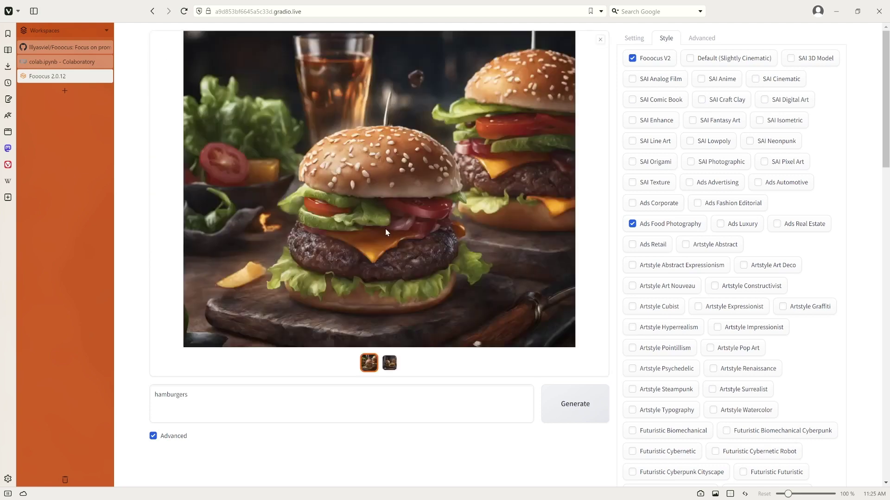
{"action": "left_click", "coordinate": [389, 363]}
{"action": "left_click", "coordinate": [370, 365]}
{"action": "scroll", "coordinate": [788, 269], "scroll_direction": "down", "scroll_amount": 10}
{"action": "scroll", "coordinate": [783, 274], "scroll_direction": "down", "scroll_amount": 15}
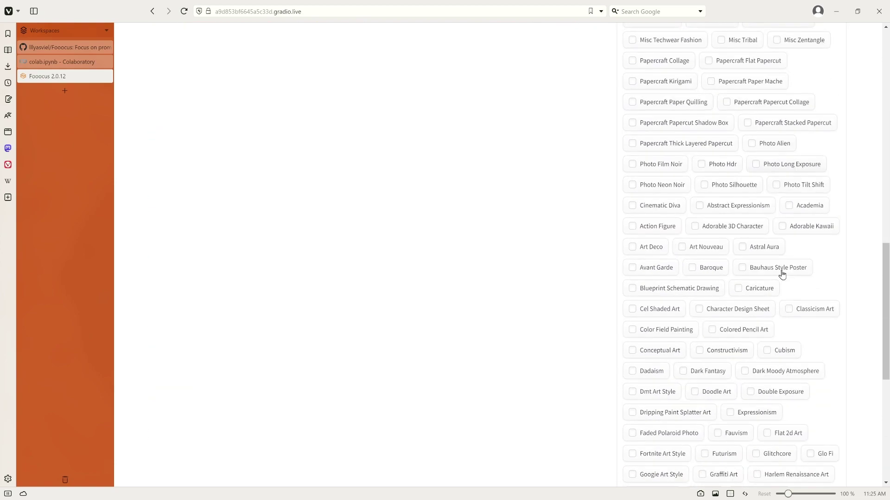
{"action": "scroll", "coordinate": [731, 271], "scroll_direction": "up", "scroll_amount": 20}
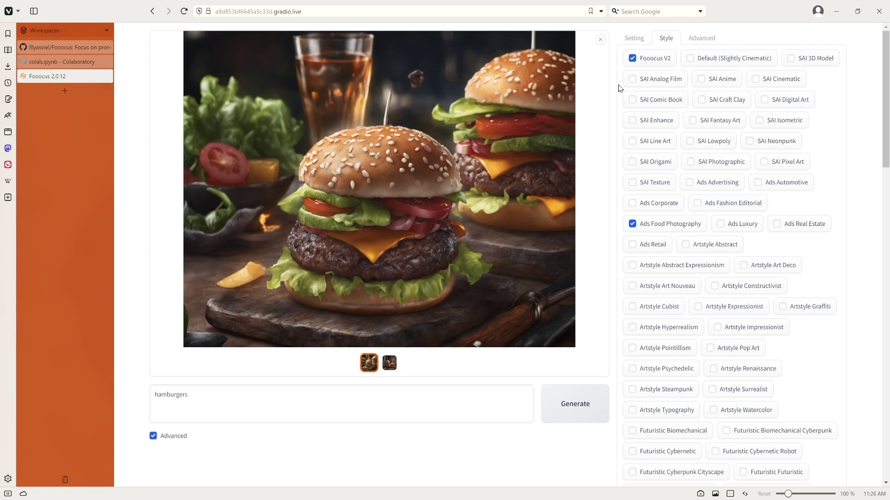
- Step through the Advanced and Style tabs and land on the performance and aspect-ratio settings
{"action": "left_click", "coordinate": [695, 41]}
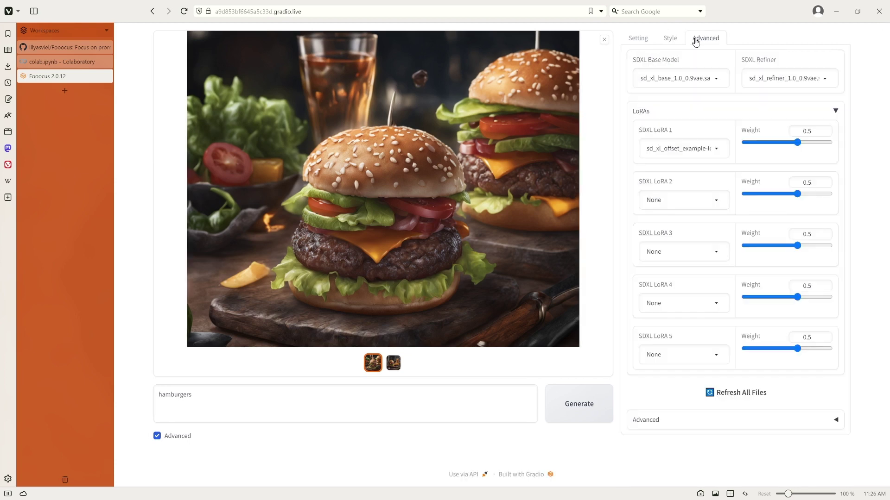
{"action": "left_click", "coordinate": [669, 44]}
{"action": "left_click", "coordinate": [628, 41]}
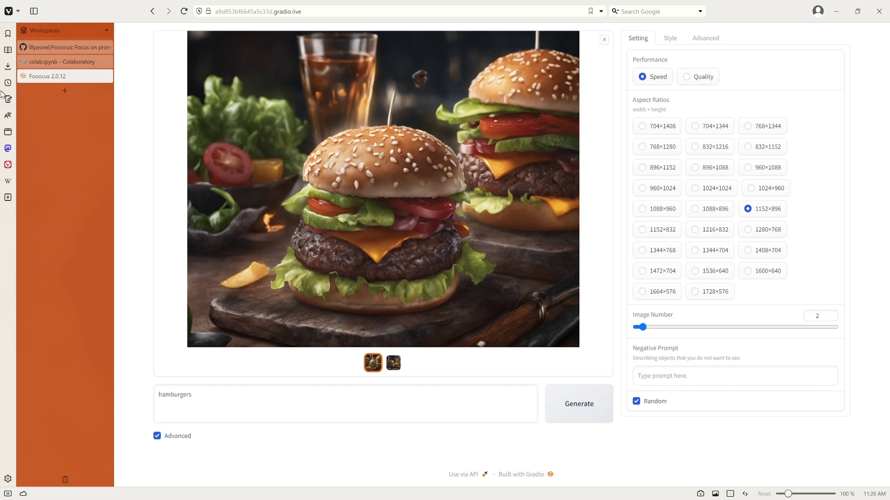
- Scroll through the Colab generation log, then return to the Fooocus page
{"action": "left_click", "coordinate": [60, 62]}
{"action": "scroll", "coordinate": [234, 223], "scroll_direction": "up", "scroll_amount": 3}
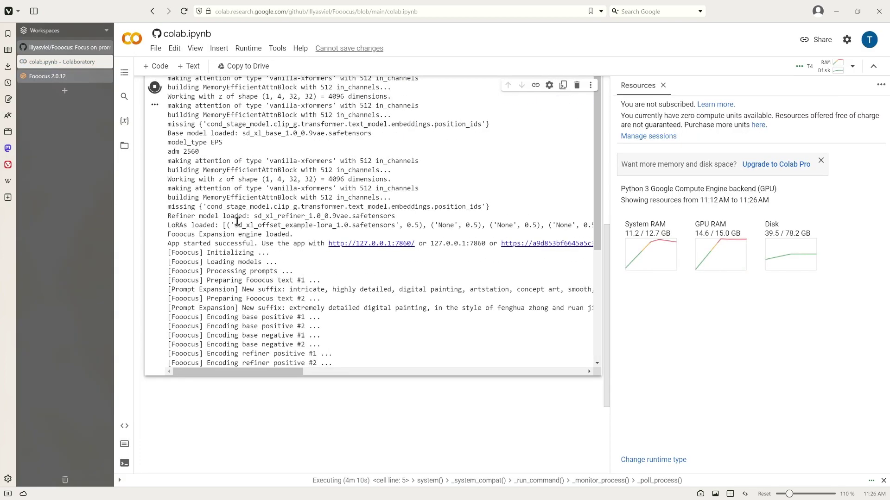
{"action": "scroll", "coordinate": [234, 223], "scroll_direction": "down", "scroll_amount": 3}
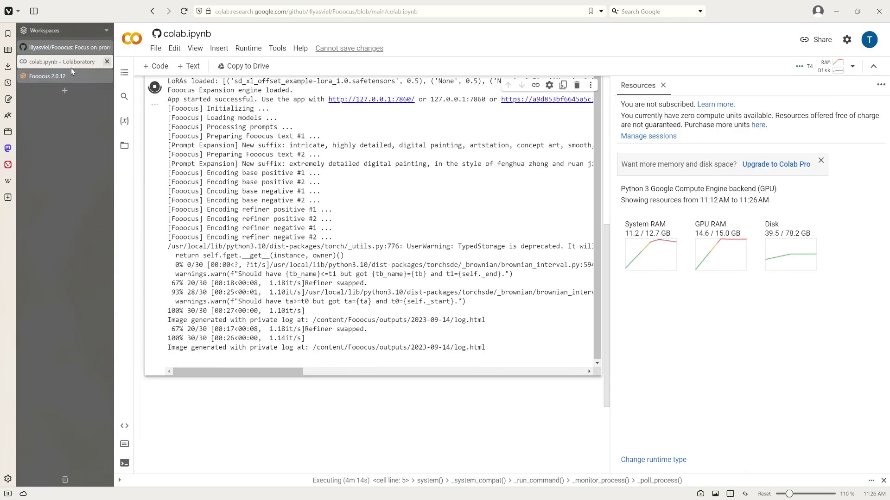
{"action": "left_click", "coordinate": [51, 76]}
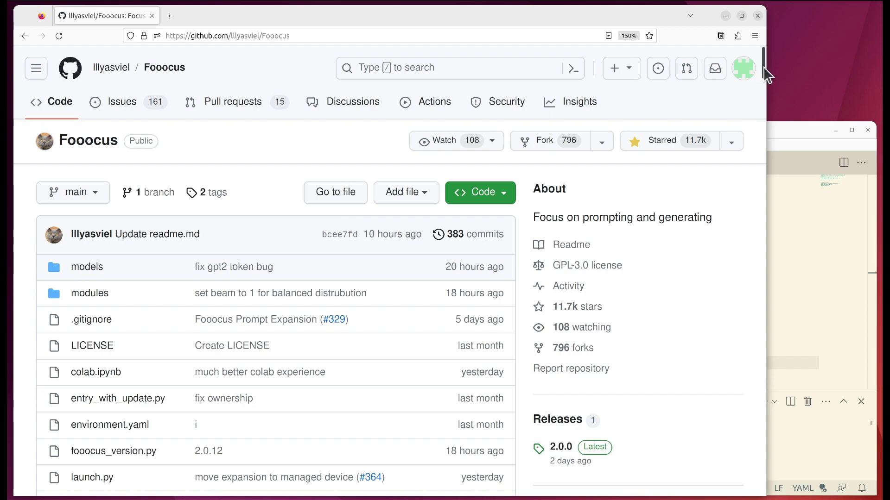
- Scroll the readme to Linux (Using Anaconda) and select its five install commands
{"action": "left_click_drag", "start_coordinate": [765, 67], "coordinate": [744, 306]}
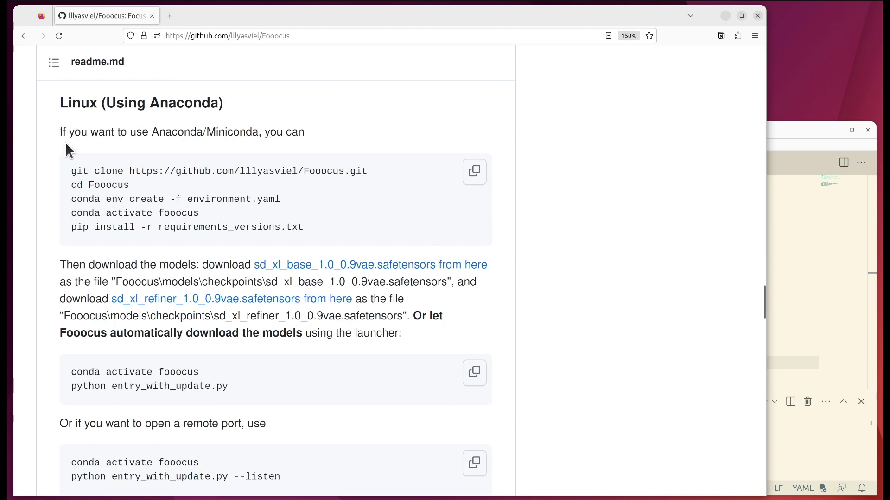
{"action": "left_click_drag", "start_coordinate": [69, 168], "coordinate": [331, 228]}
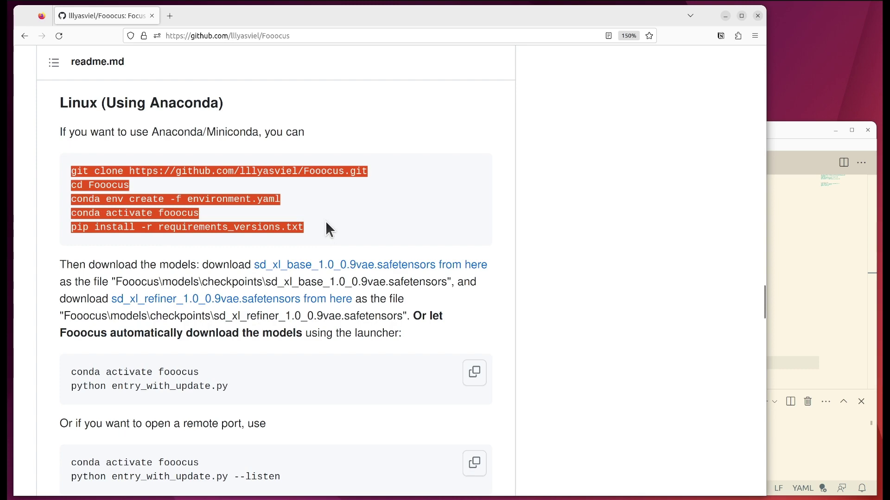
- Bring VS Code to the front, maximise its window, and make the terminal panel taller
{"action": "left_click", "coordinate": [779, 129]}
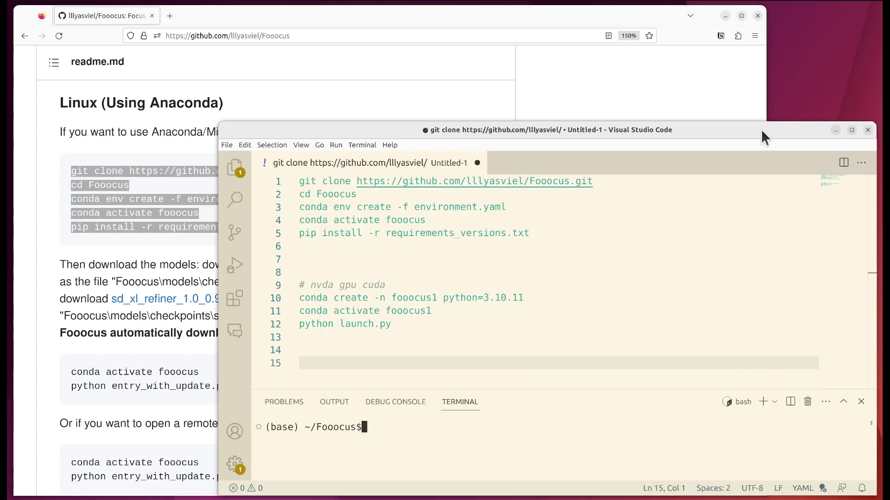
{"action": "left_click_drag", "start_coordinate": [254, 131], "coordinate": [57, 12]}
{"action": "left_click_drag", "start_coordinate": [674, 379], "coordinate": [870, 495]}
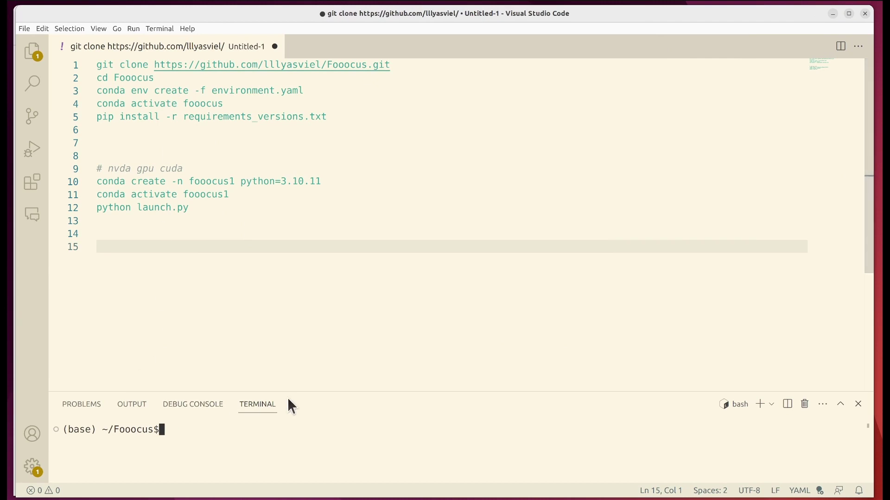
{"action": "left_click_drag", "start_coordinate": [301, 391], "coordinate": [302, 360]}
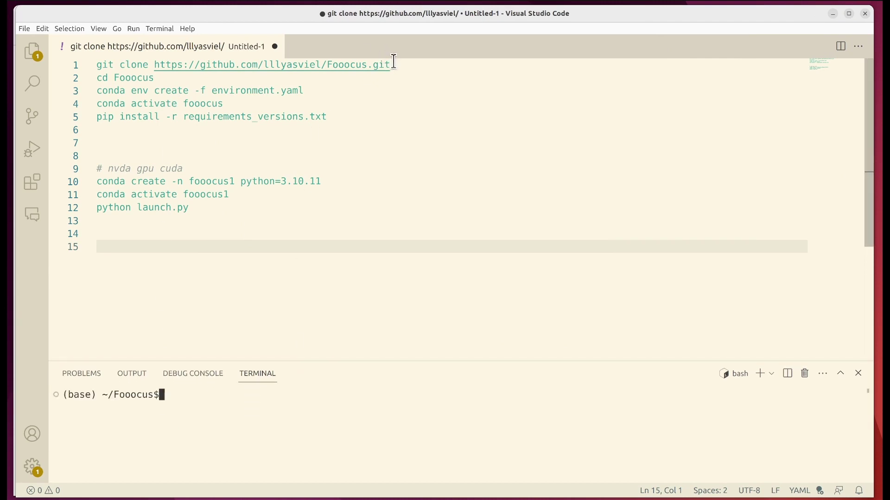
- Change line 4 to 'conda activate nameofenv' by replacing the environment name fooocus
{"action": "left_click_drag", "start_coordinate": [391, 65], "coordinate": [97, 65]}
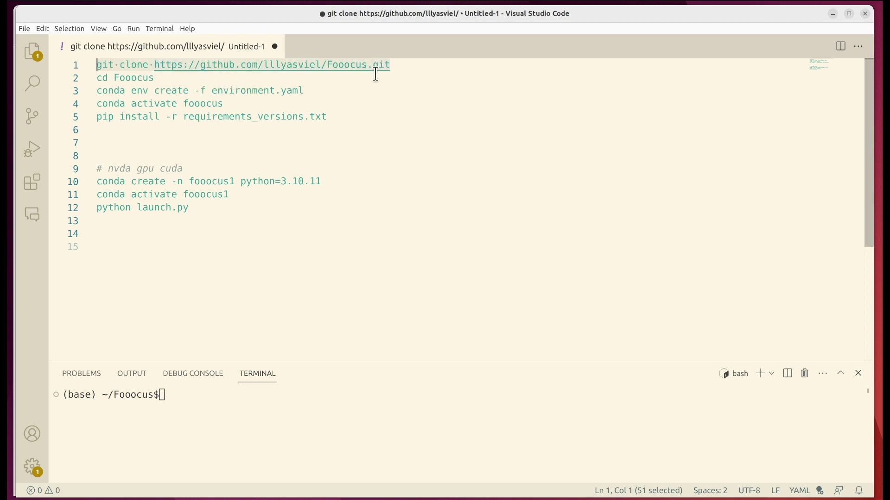
{"action": "left_click_drag", "start_coordinate": [168, 79], "coordinate": [94, 79]}
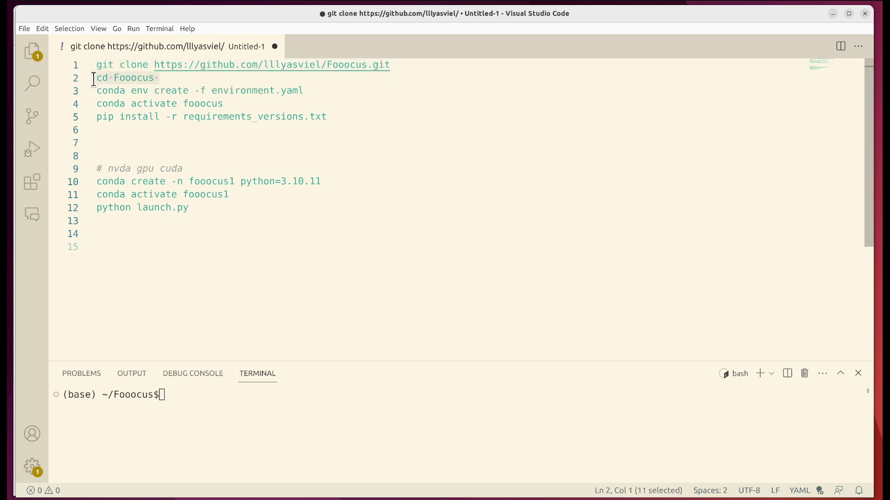
{"action": "left_click", "coordinate": [165, 78]}
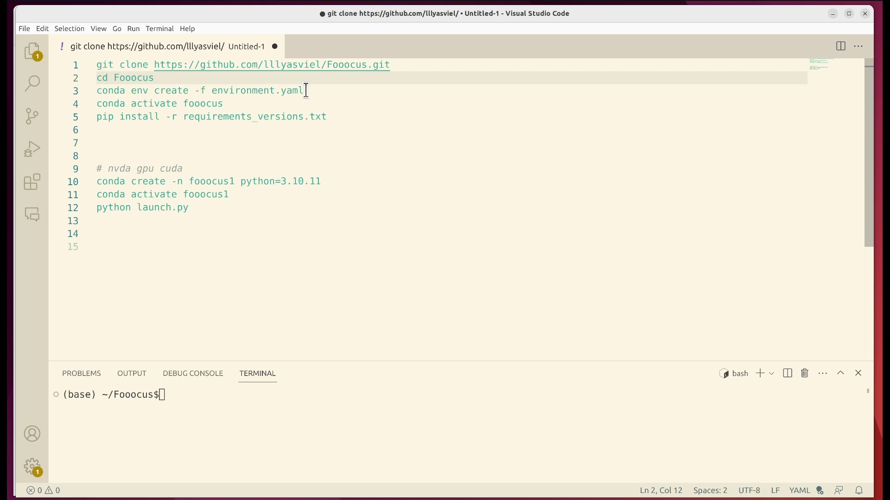
{"action": "left_click_drag", "start_coordinate": [306, 91], "coordinate": [84, 93]}
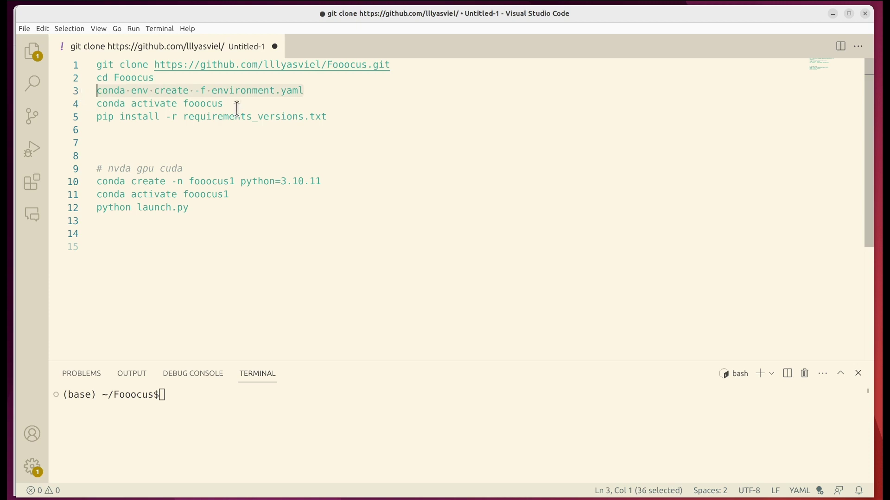
{"action": "left_click_drag", "start_coordinate": [223, 104], "coordinate": [183, 104]}
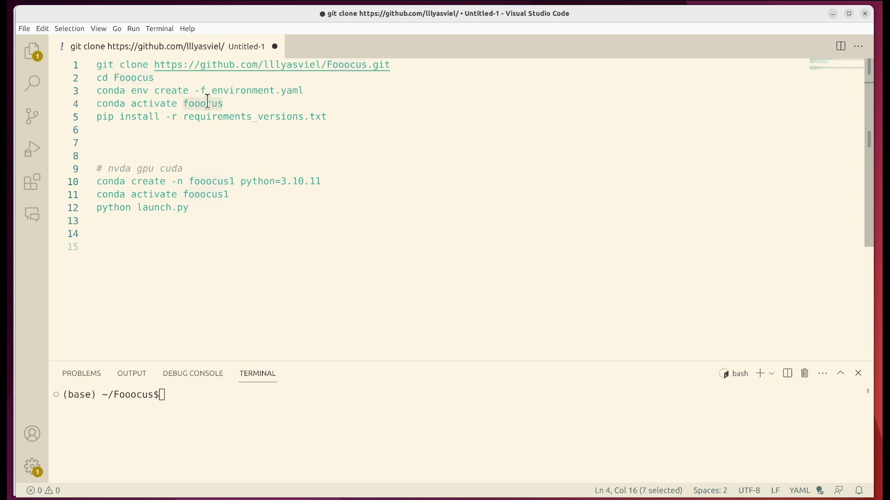
{"action": "key", "text": "BackSpace"}
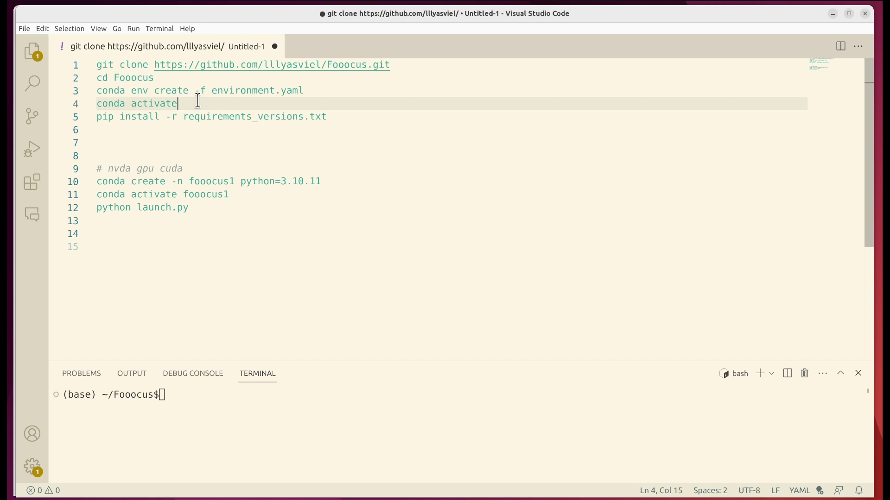
{"action": "type", "text": "nameofenv"}
{"action": "left_click", "coordinate": [348, 115]}
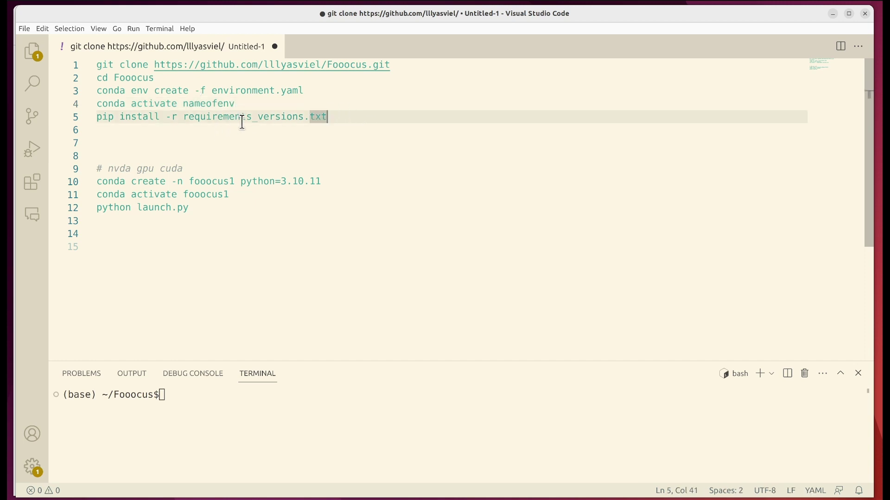
{"action": "left_click", "coordinate": [217, 408]}
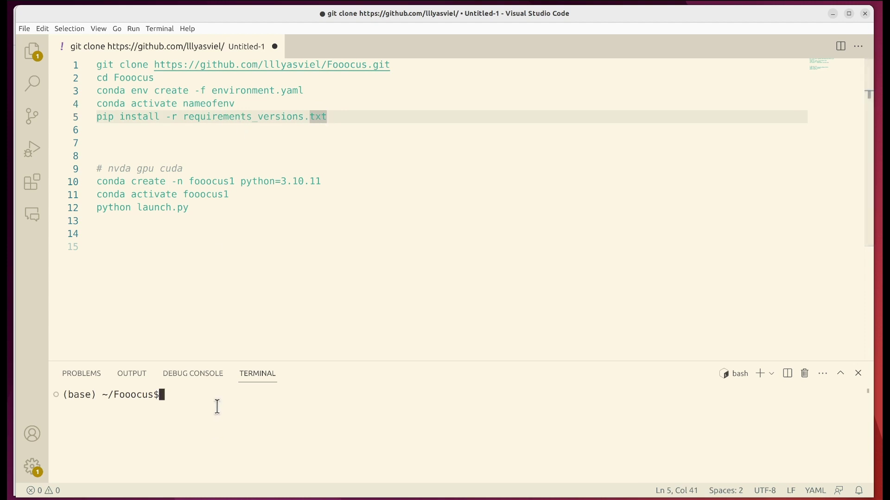
- Open requirements_versions.txt via the terminal, select its 15 pinned packages, and return to Untitled-1
{"action": "type", "text": "code requ"}
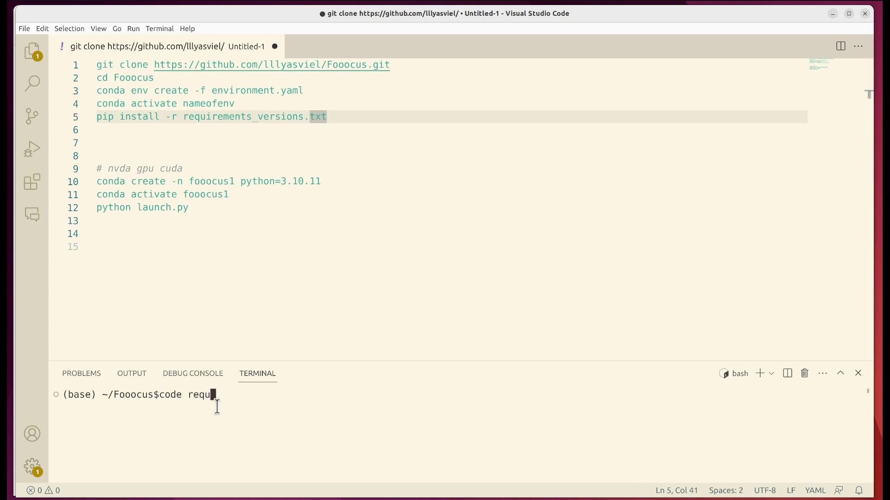
{"action": "key", "text": "Tab"}
{"action": "key", "text": "Return"}
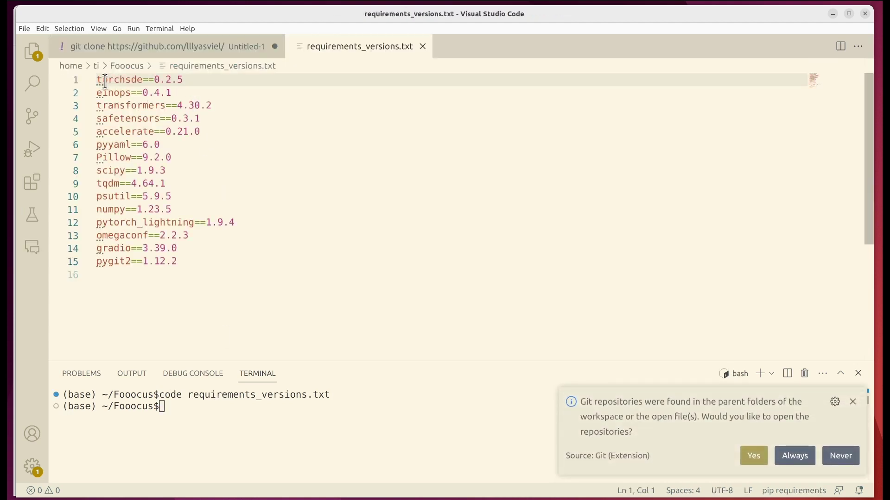
{"action": "left_click_drag", "start_coordinate": [97, 79], "coordinate": [234, 266]}
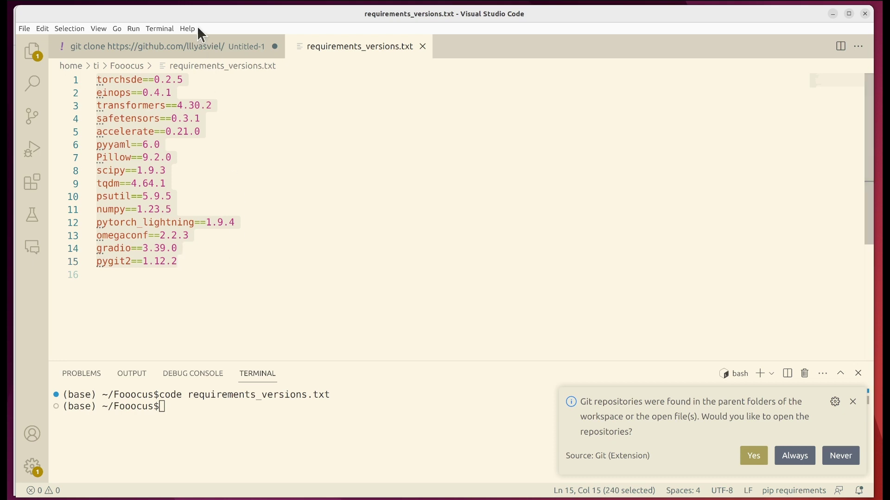
{"action": "left_click", "coordinate": [195, 49]}
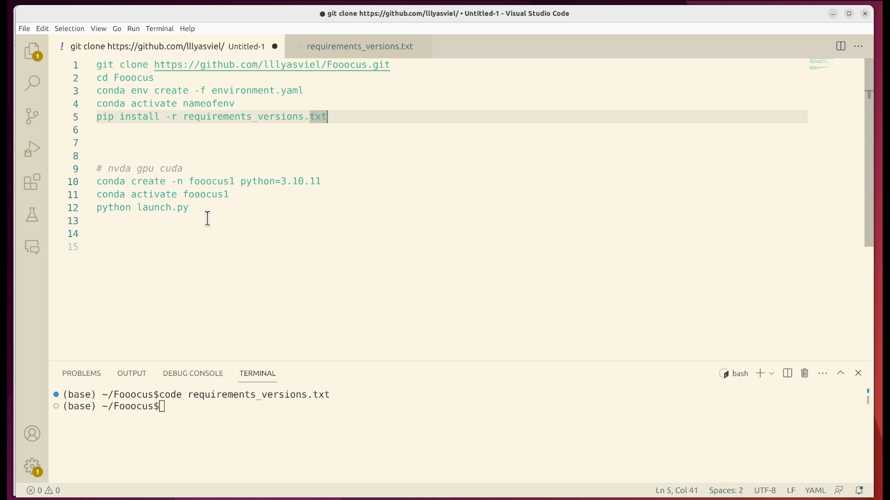
- Clear the terminal and run the notes' conda activate fooocus1 line (Python 3.10.11)
{"action": "left_click", "coordinate": [202, 414]}
{"action": "key", "text": "ctrl+l"}
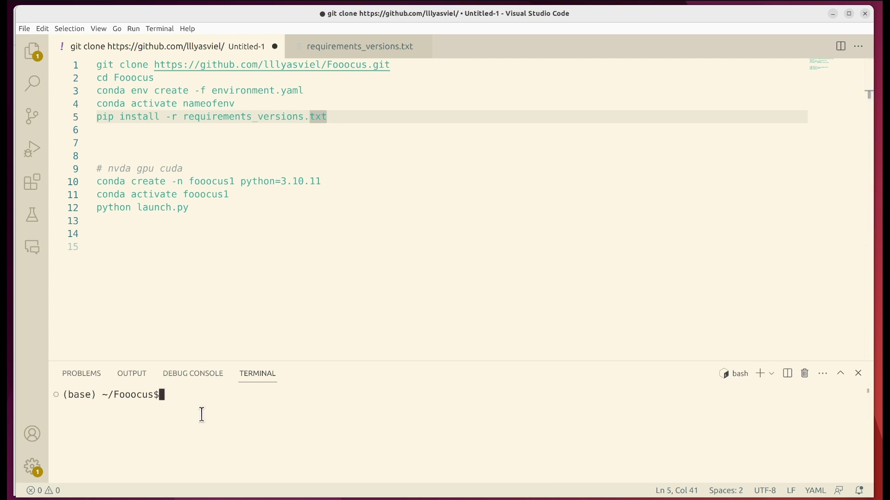
{"action": "left_click", "coordinate": [243, 194]}
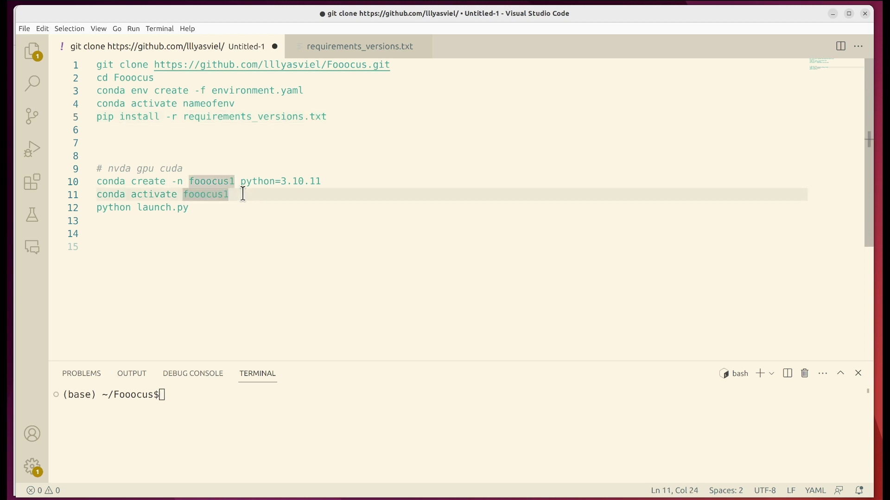
{"action": "key", "text": "ctrl+Return"}
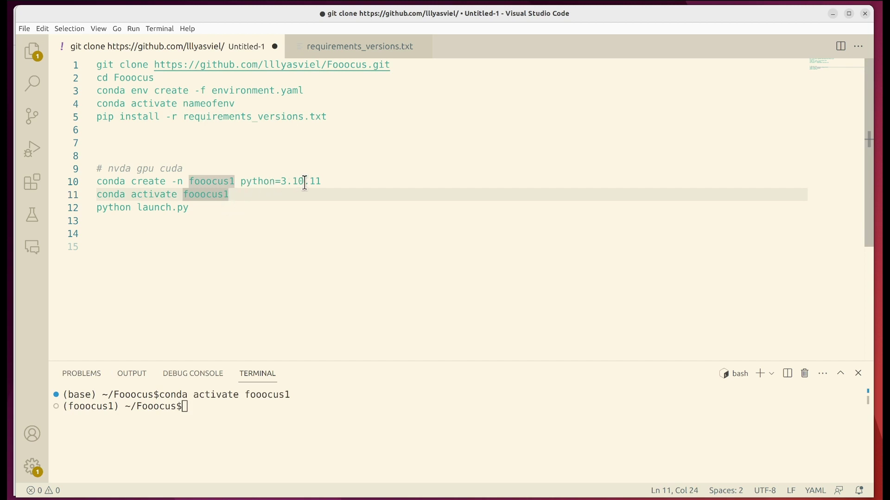
{"action": "left_click_drag", "start_coordinate": [331, 182], "coordinate": [282, 181]}
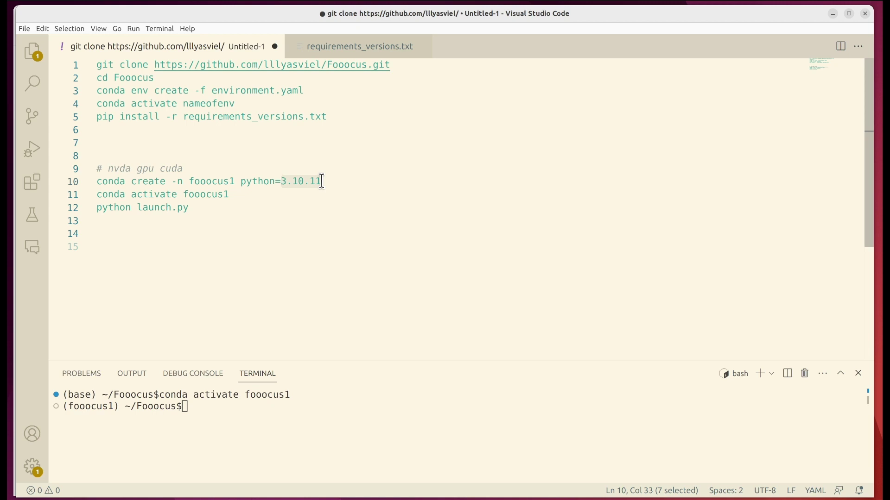
- Drag the editor/terminal divider upward to enlarge the terminal panel
{"action": "left_click", "coordinate": [242, 195]}
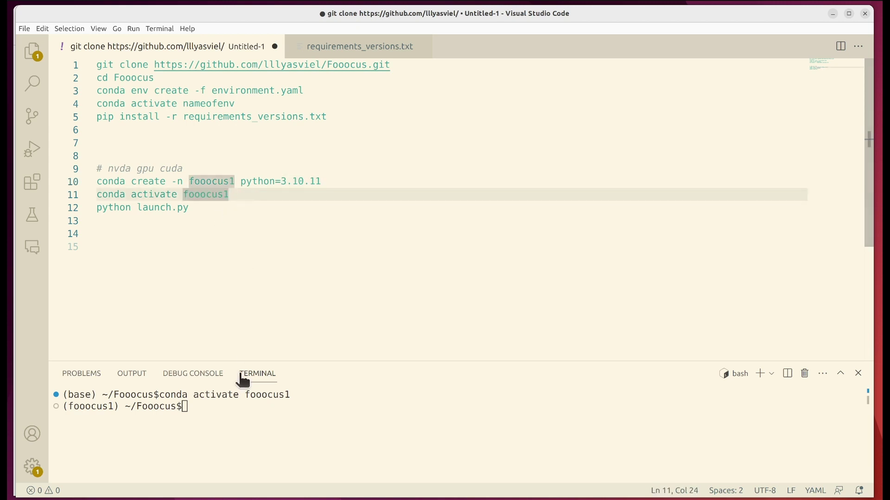
{"action": "left_click", "coordinate": [213, 414]}
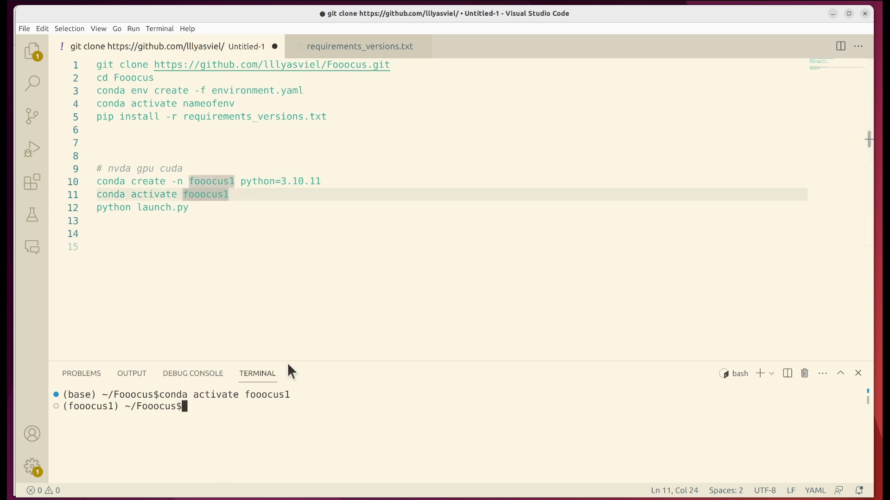
{"action": "left_click_drag", "start_coordinate": [292, 354], "coordinate": [306, 239]}
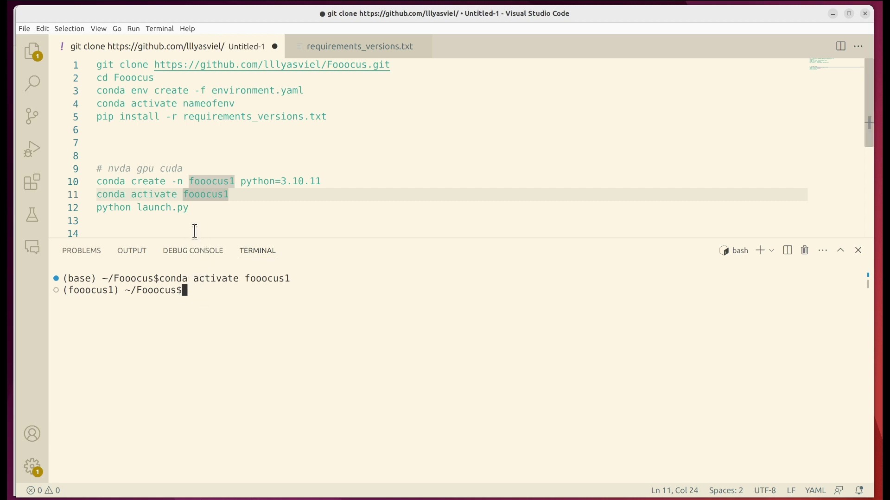
- Scroll the Fooocus readme in Firefox to the 'Then download the models' paragraph
{"action": "right_click", "coordinate": [2, 51]}
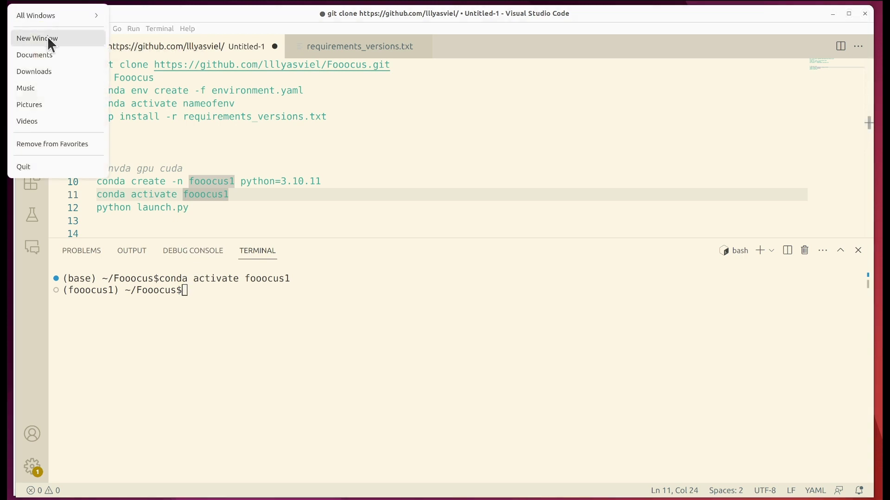
{"action": "left_click", "coordinate": [213, 120]}
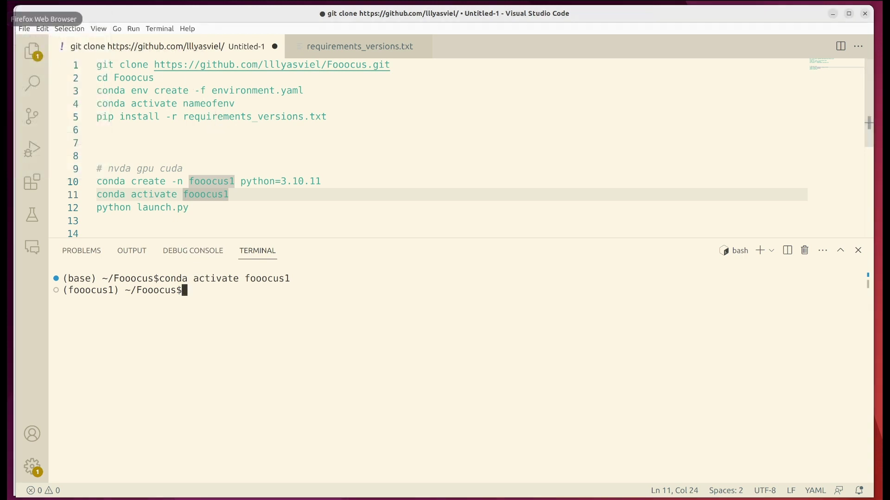
{"action": "left_click", "coordinate": [5, 19]}
{"action": "scroll", "coordinate": [234, 306], "scroll_direction": "down", "scroll_amount": 2}
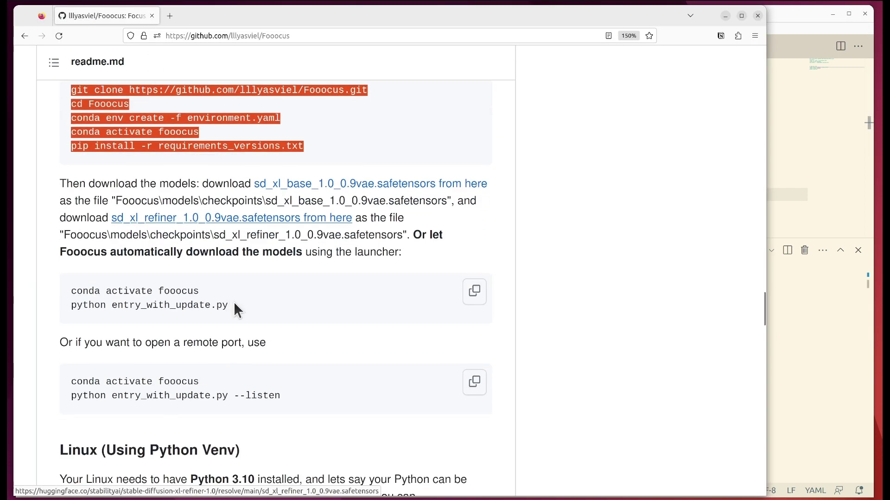
{"action": "left_click_drag", "start_coordinate": [61, 180], "coordinate": [200, 188]}
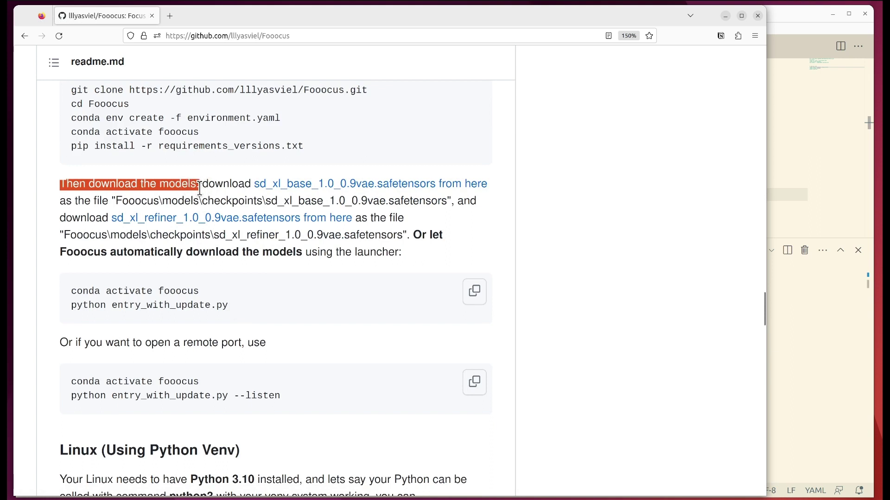
{"action": "left_click", "coordinate": [238, 193]}
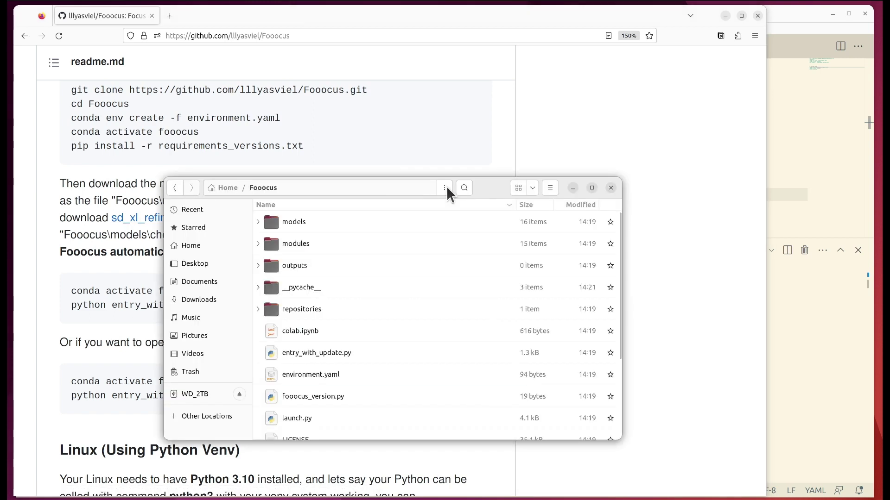
- Browse to Fooocus/models/checkpoints, confirm both SDXL base and refiner .safetensors, then minimise Files
{"action": "left_click", "coordinate": [312, 206]}
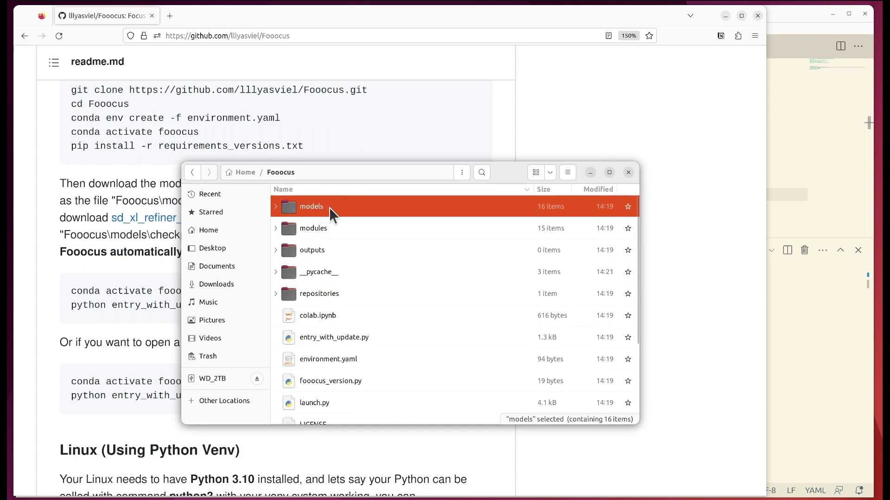
{"action": "double_click", "coordinate": [329, 207]}
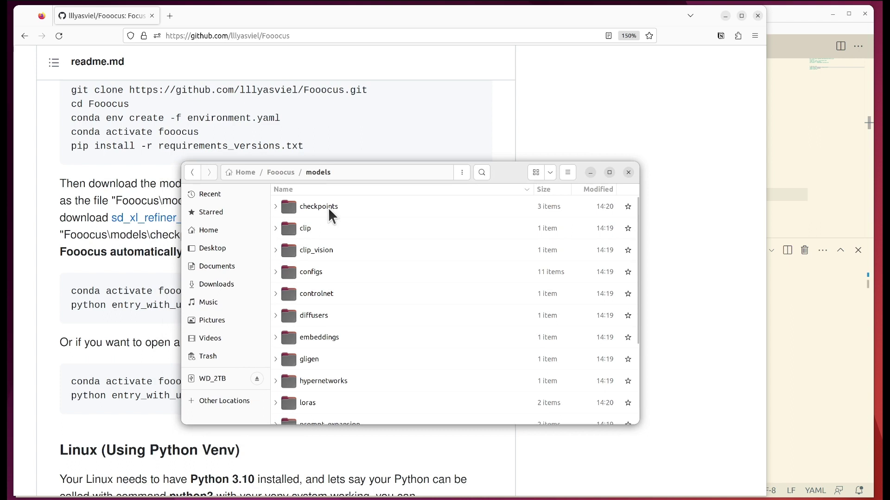
{"action": "double_click", "coordinate": [328, 208]}
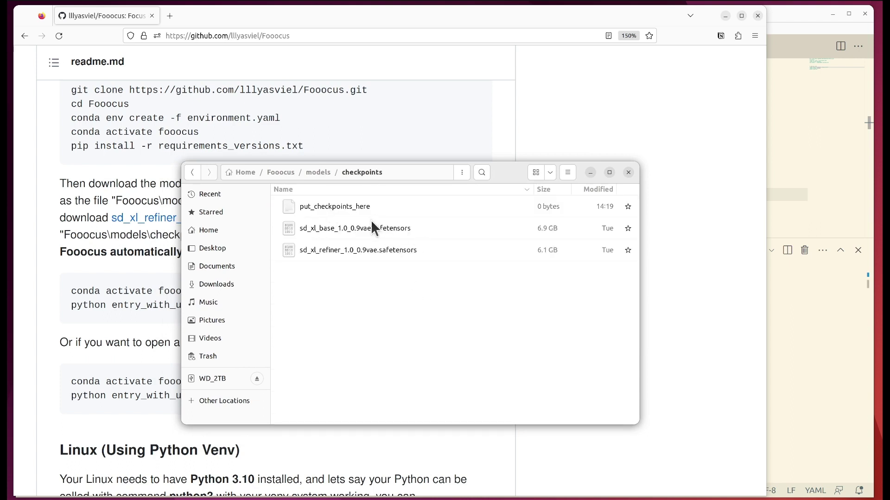
{"action": "left_click_drag", "start_coordinate": [498, 167], "coordinate": [413, 157]}
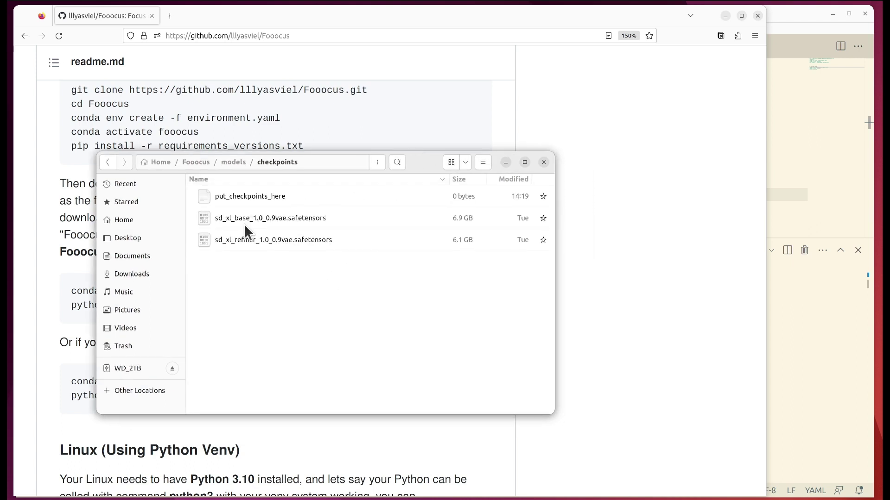
{"action": "left_click", "coordinate": [288, 216]}
{"action": "left_click", "coordinate": [286, 241]}
{"action": "key", "text": "Up"}
{"action": "left_click", "coordinate": [280, 252]}
{"action": "left_click", "coordinate": [505, 162]}
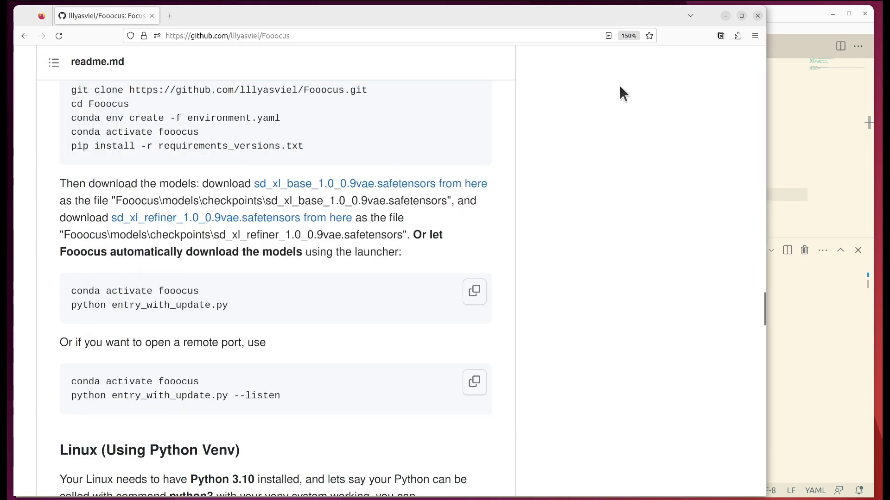
- Paste the notes' python launch.py command into the fooocus1 terminal and run it
{"action": "left_click", "coordinate": [725, 16]}
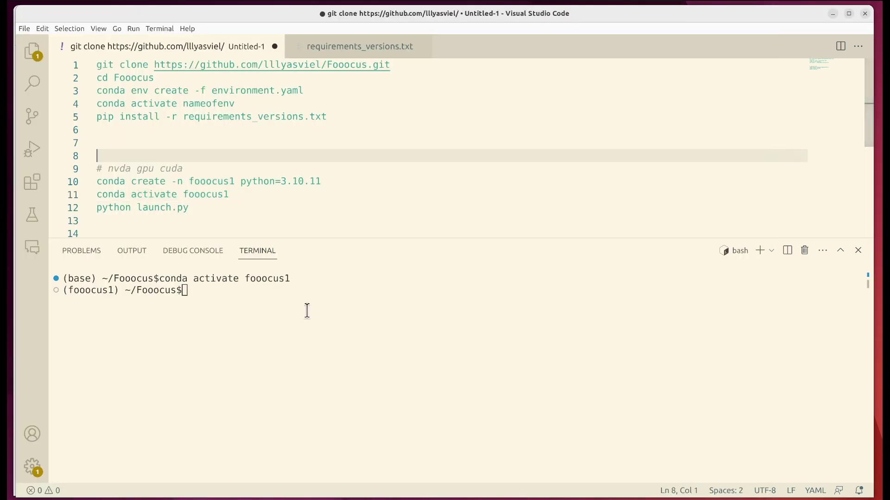
{"action": "left_click_drag", "start_coordinate": [227, 204], "coordinate": [71, 209]}
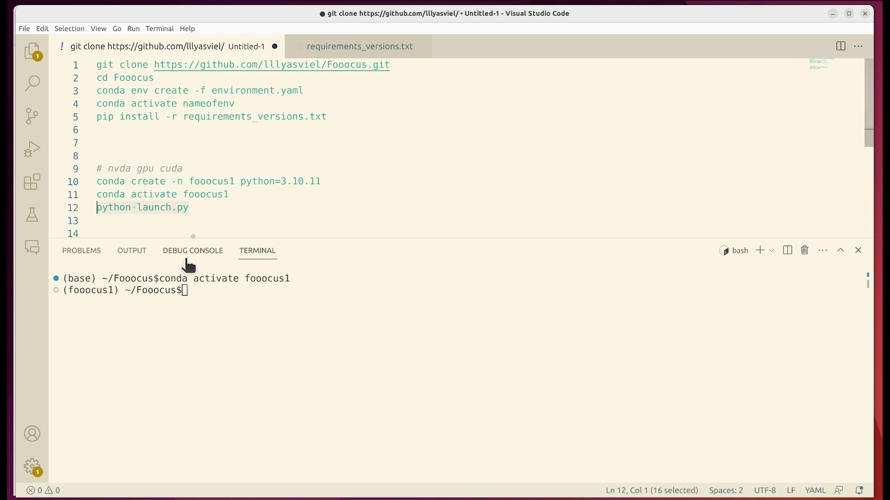
{"action": "left_click", "coordinate": [255, 300]}
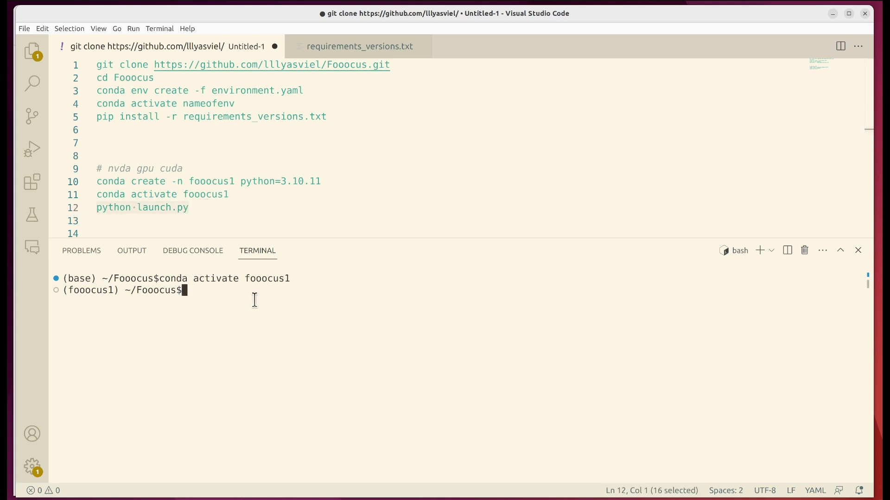
{"action": "type", "text": "python launch.py"}
{"action": "key", "text": "Return"}
{"action": "left_click", "coordinate": [347, 234]}
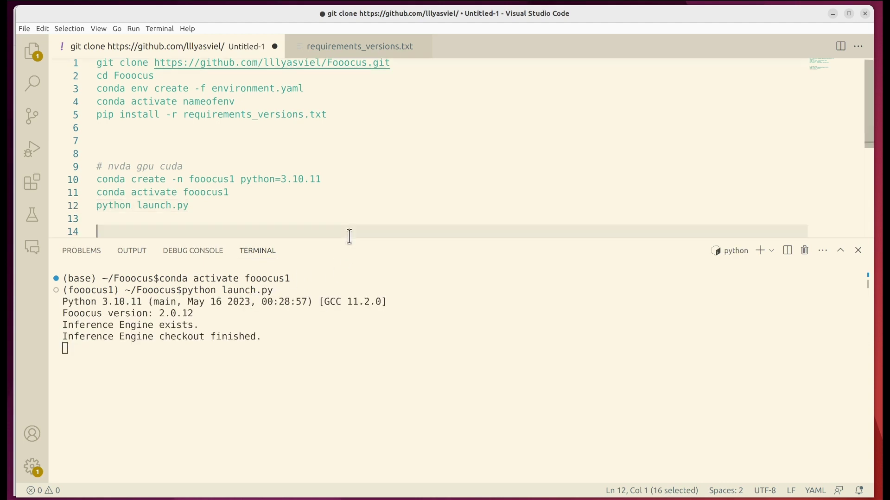
{"action": "left_click_drag", "start_coordinate": [348, 237], "coordinate": [359, 201]}
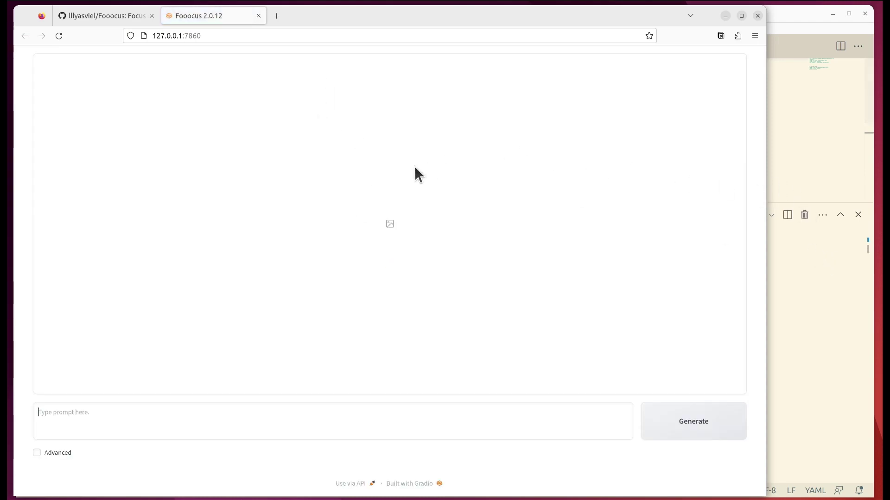
- Open a Terminator window running nvitop and move and shorten it
{"action": "left_click", "coordinate": [780, 184]}
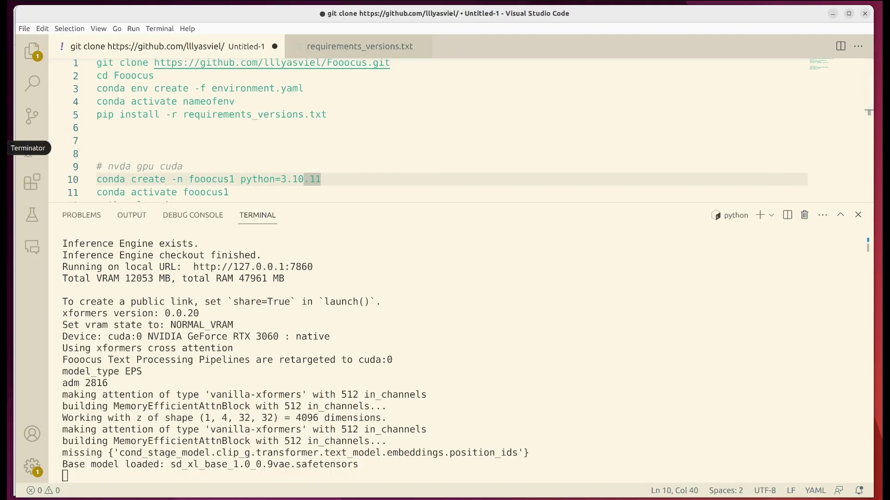
{"action": "left_click", "coordinate": [3, 149]}
{"action": "left_click_drag", "start_coordinate": [626, 28], "coordinate": [595, 20]}
{"action": "left_click_drag", "start_coordinate": [626, 234], "coordinate": [625, 185]}
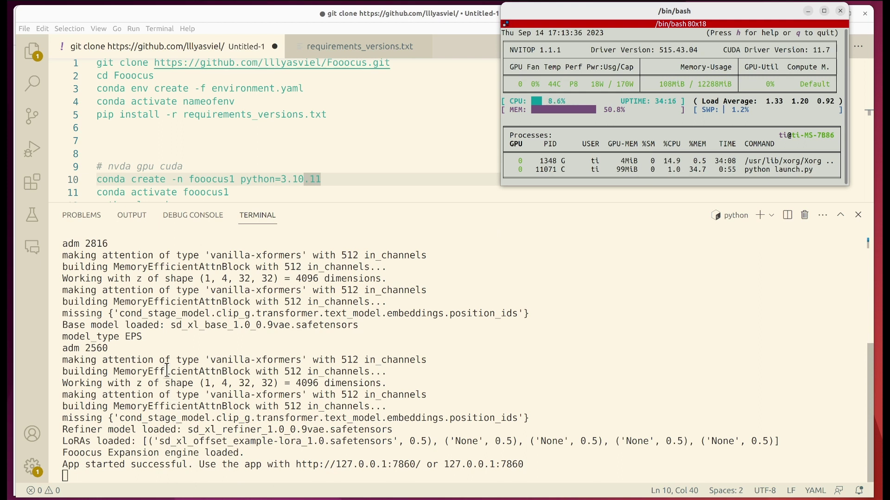
- Resize Firefox to reveal the bottom of the Fooocus page and tick Advanced
{"action": "left_click", "coordinate": [5, 18]}
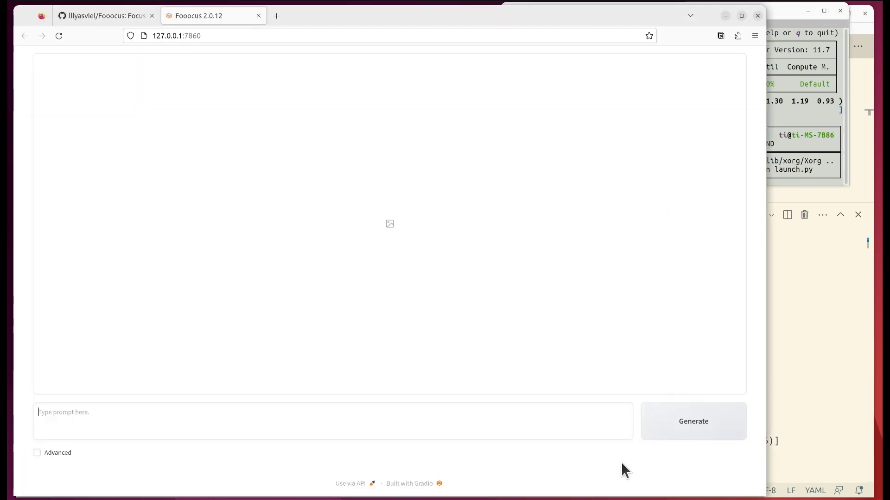
{"action": "left_click_drag", "start_coordinate": [455, 496], "coordinate": [437, 448]}
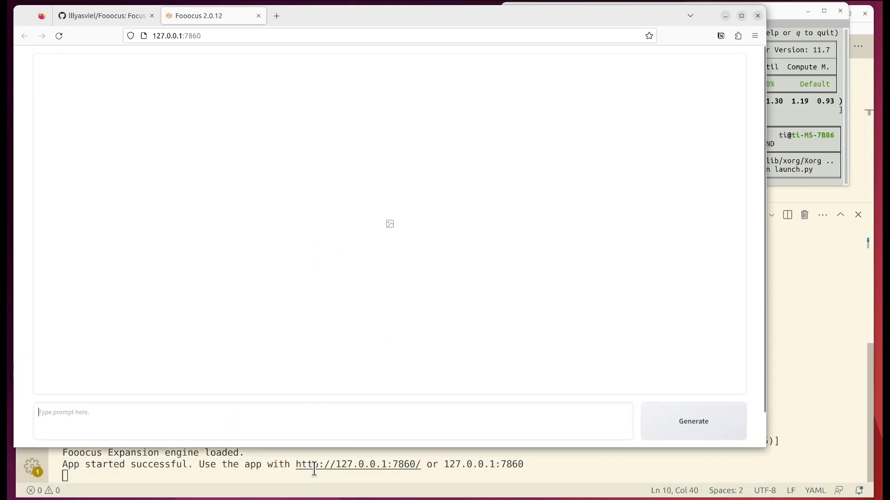
{"action": "left_click_drag", "start_coordinate": [324, 446], "coordinate": [330, 489]}
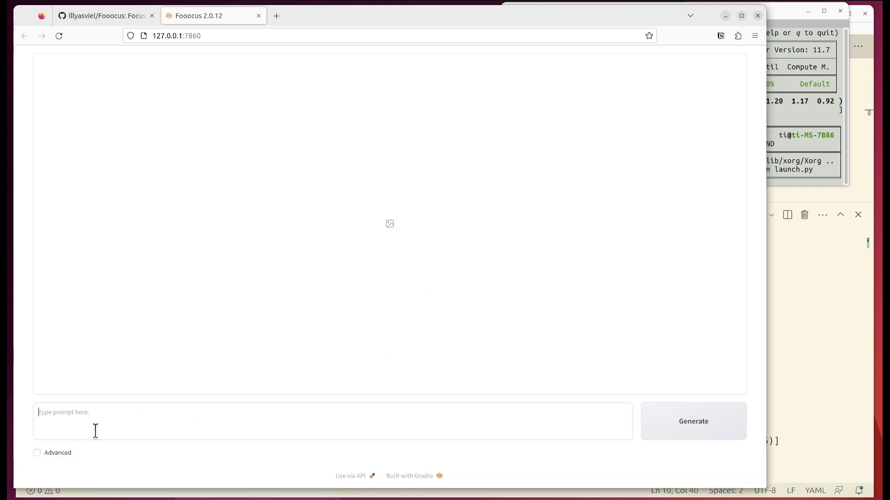
{"action": "left_click", "coordinate": [37, 453]}
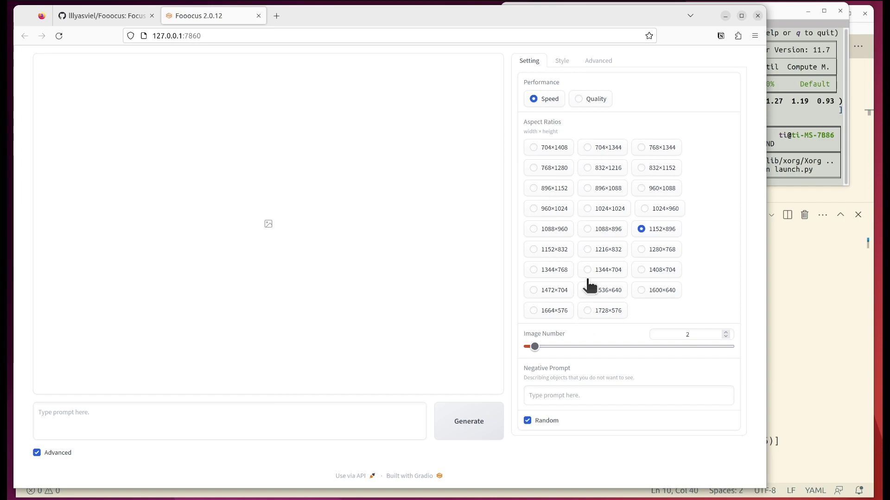
- Set Image Number to 1 and swap Default (Slightly Cinematic) for the Ads Real Estate style
{"action": "left_click", "coordinate": [561, 65]}
{"action": "scroll", "coordinate": [584, 362], "scroll_direction": "down", "scroll_amount": 15}
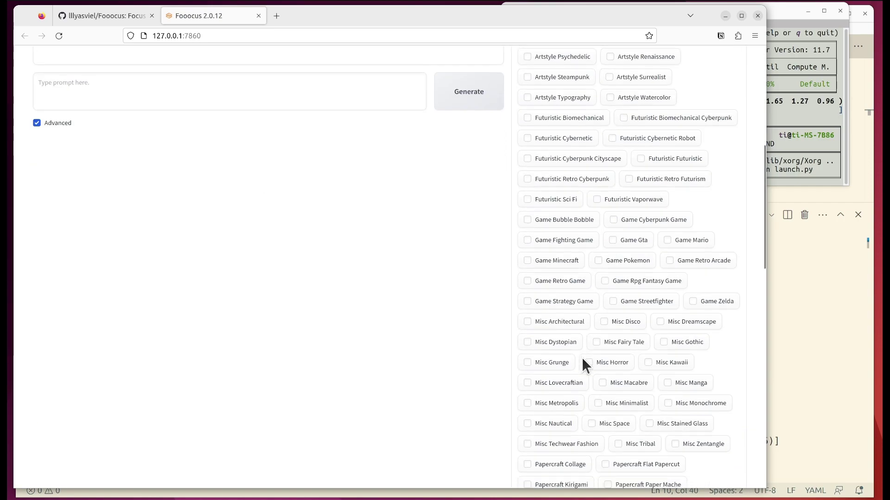
{"action": "scroll", "coordinate": [584, 363], "scroll_direction": "down", "scroll_amount": 5}
{"action": "scroll", "coordinate": [582, 363], "scroll_direction": "up", "scroll_amount": 20}
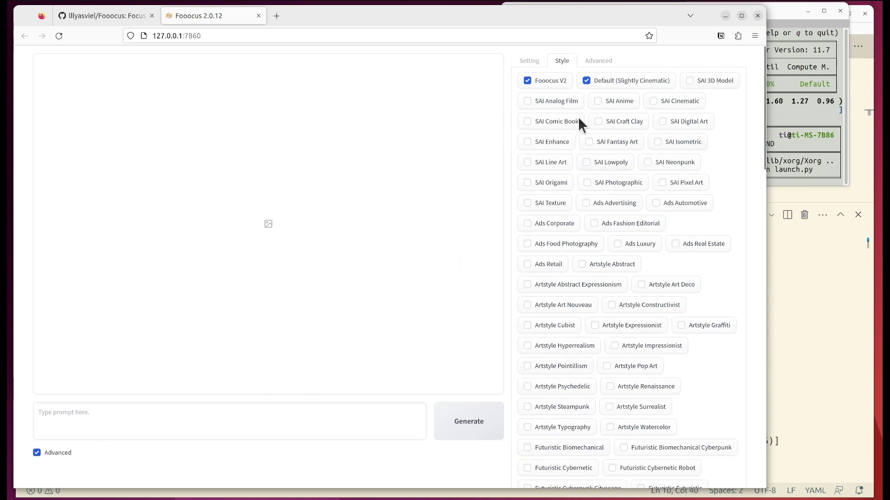
{"action": "left_click", "coordinate": [529, 60]}
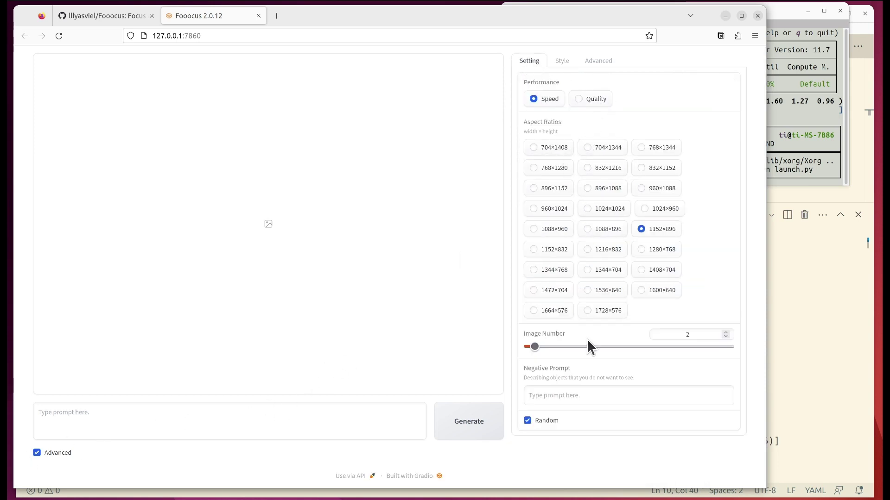
{"action": "left_click", "coordinate": [726, 337]}
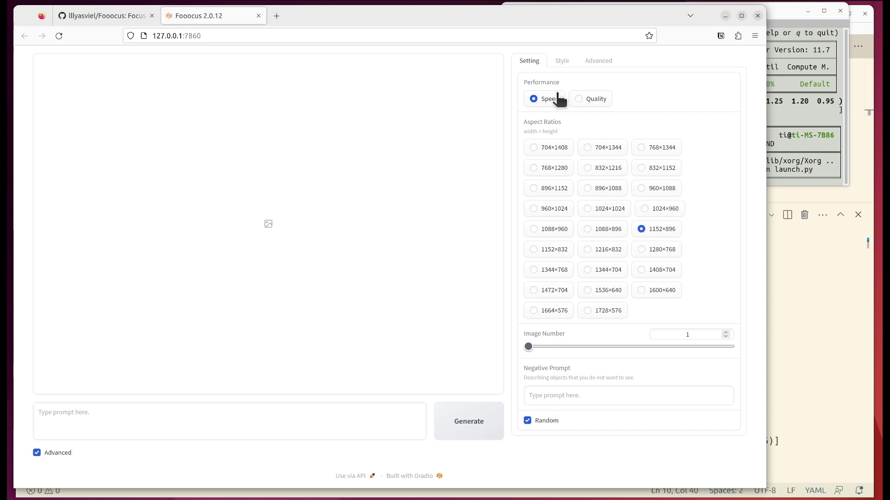
{"action": "left_click", "coordinate": [562, 61]}
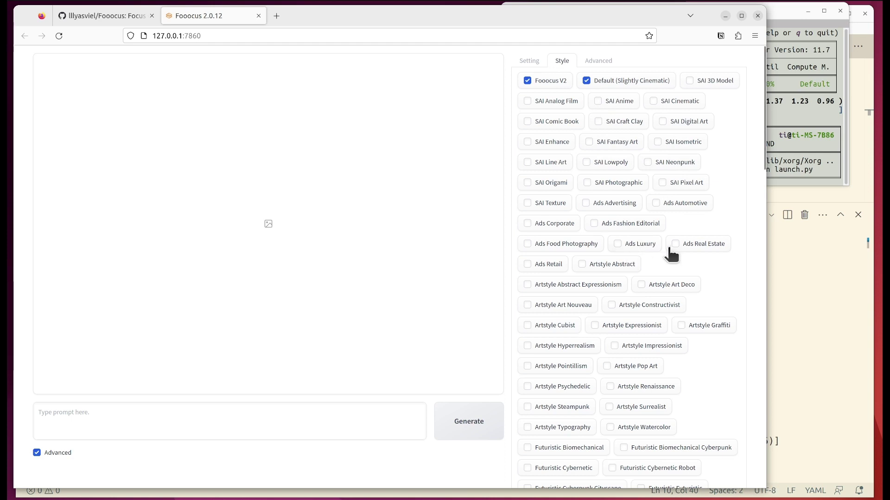
{"action": "left_click", "coordinate": [586, 82]}
- Enter the prompt 'beach house' and zoom the page to 110%
{"action": "left_click", "coordinate": [110, 421]}
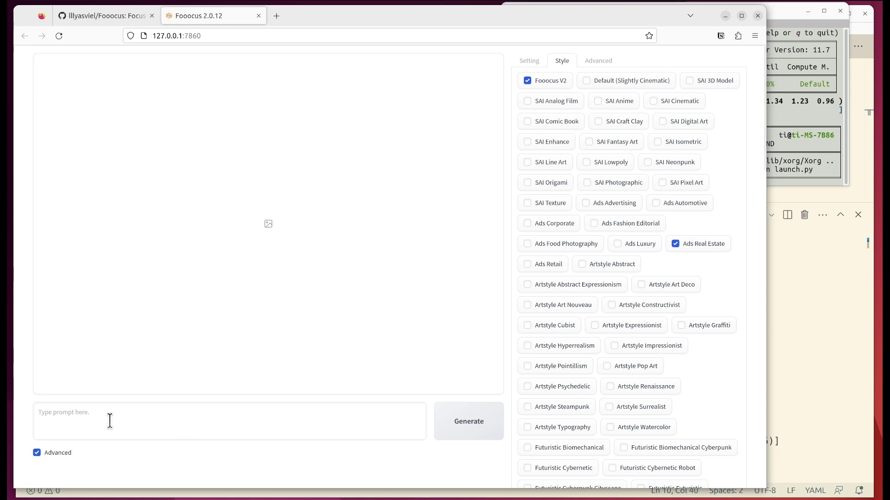
{"action": "type", "text": "beach house"}
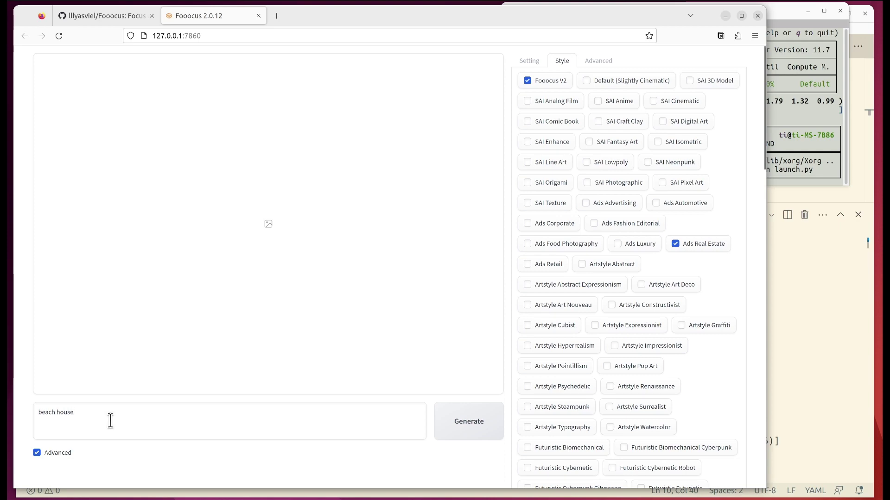
{"action": "key", "text": "ctrl+plus"}
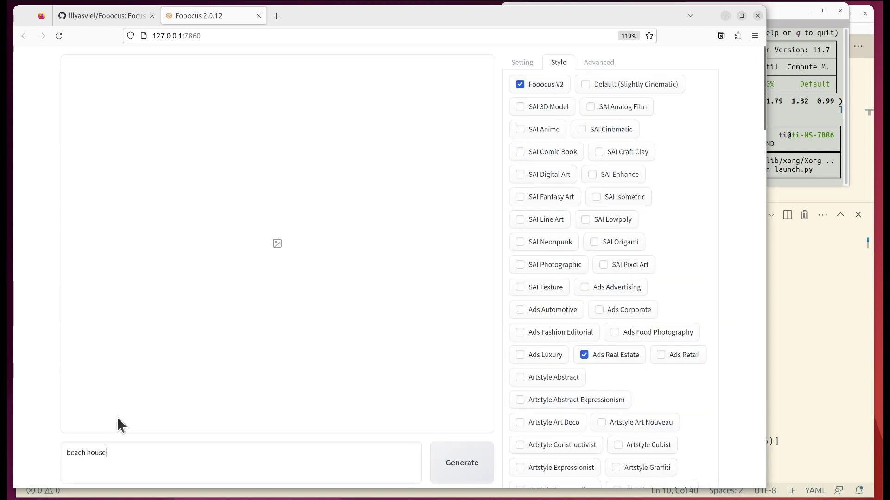
{"action": "scroll", "coordinate": [134, 413], "scroll_direction": "down", "scroll_amount": 3}
{"action": "scroll", "coordinate": [357, 327], "scroll_direction": "up", "scroll_amount": 3}
- Generate the image and shrink the browser to watch the terminal log
{"action": "left_click", "coordinate": [463, 464]}
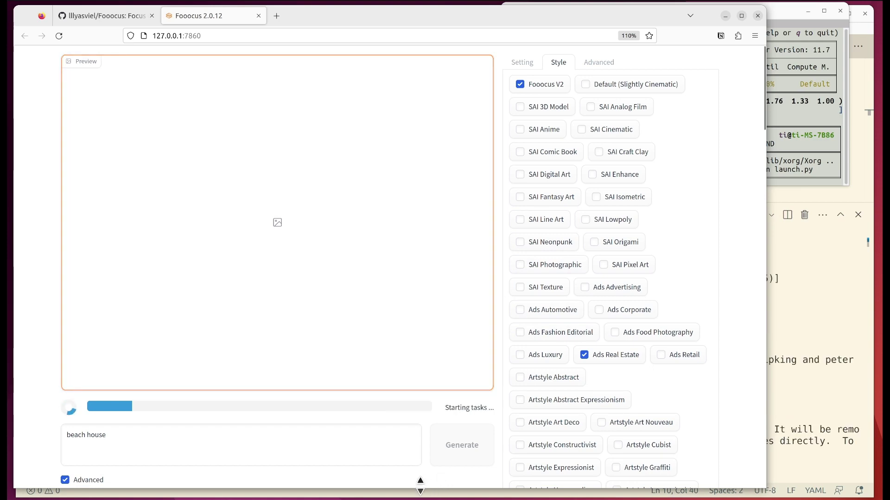
{"action": "left_click_drag", "start_coordinate": [420, 485], "coordinate": [447, 302]}
{"action": "scroll", "coordinate": [417, 223], "scroll_direction": "down", "scroll_amount": 5}
{"action": "scroll", "coordinate": [389, 191], "scroll_direction": "up", "scroll_amount": 1}
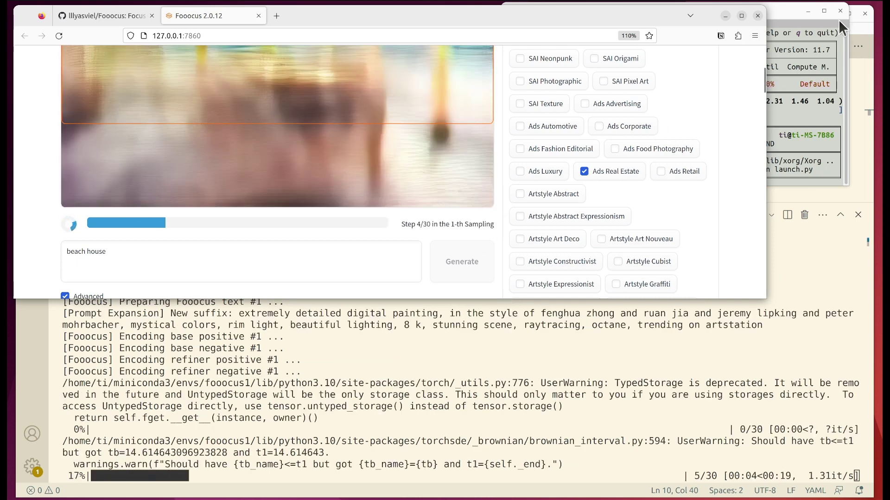
- Raise the nvitop window to watch GPU usage while the image renders
{"action": "left_click", "coordinate": [816, 20]}
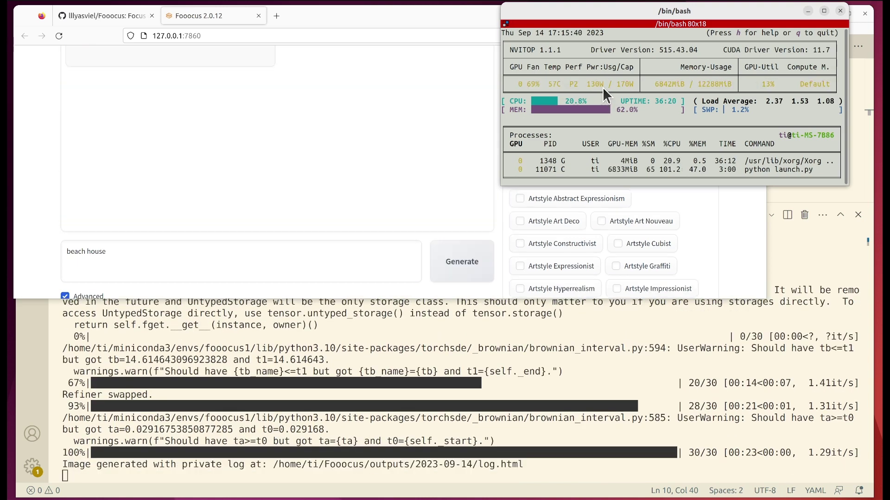
- Raise and enlarge Firefox, then open the beach house dining room image full size in the gallery
{"action": "scroll", "coordinate": [318, 231], "scroll_direction": "up", "scroll_amount": 5}
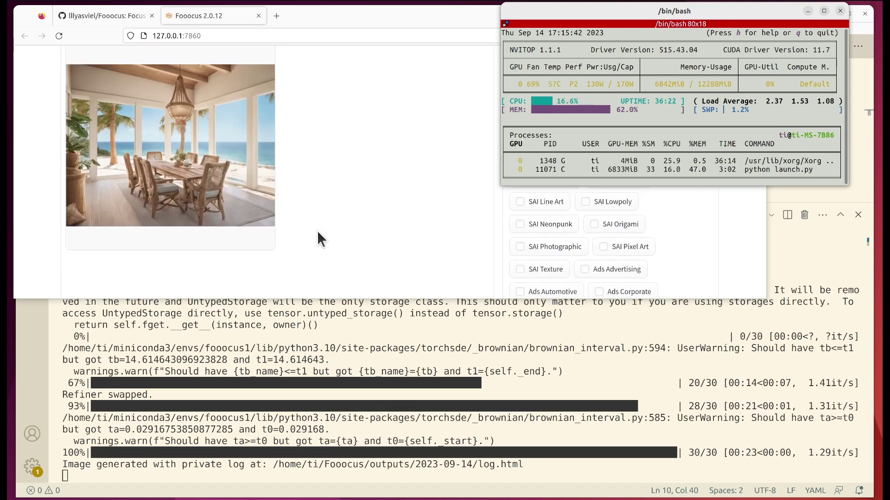
{"action": "scroll", "coordinate": [317, 230], "scroll_direction": "up", "scroll_amount": 1}
{"action": "left_click", "coordinate": [308, 176]}
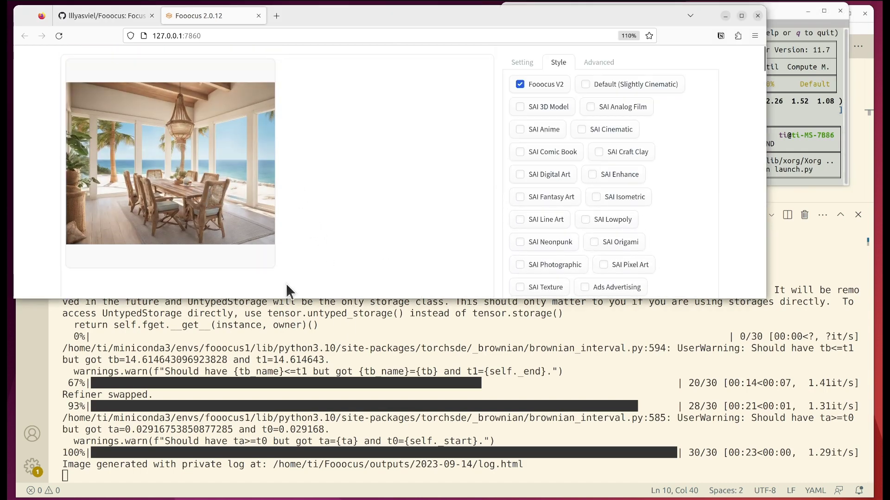
{"action": "left_click_drag", "start_coordinate": [280, 296], "coordinate": [241, 402]}
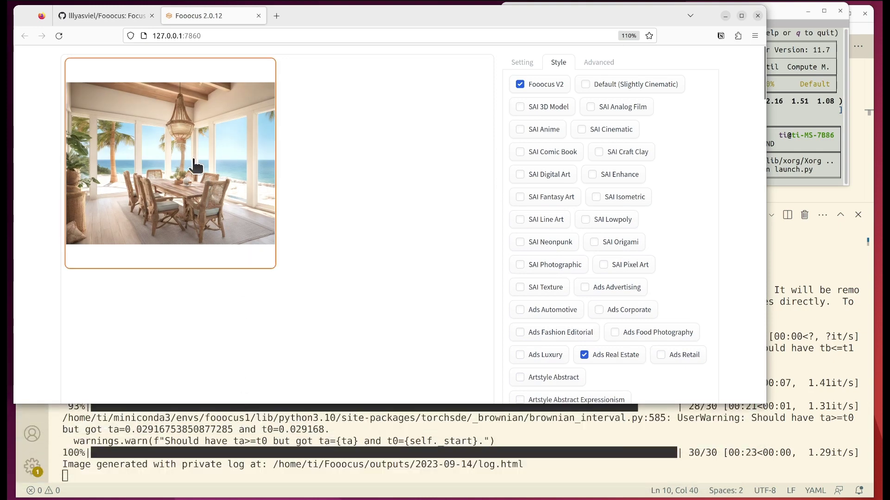
{"action": "left_click", "coordinate": [256, 185]}
{"action": "scroll", "coordinate": [352, 229], "scroll_direction": "up", "scroll_amount": 5}
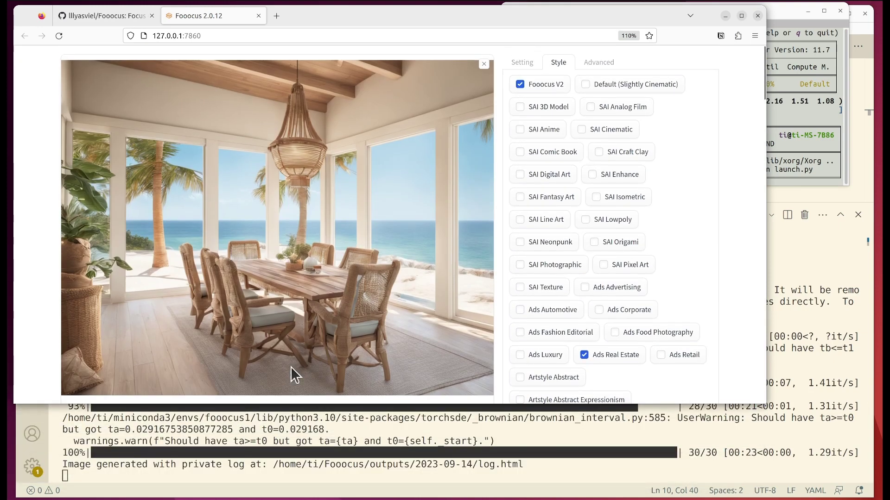
{"action": "left_click_drag", "start_coordinate": [275, 403], "coordinate": [271, 463]}
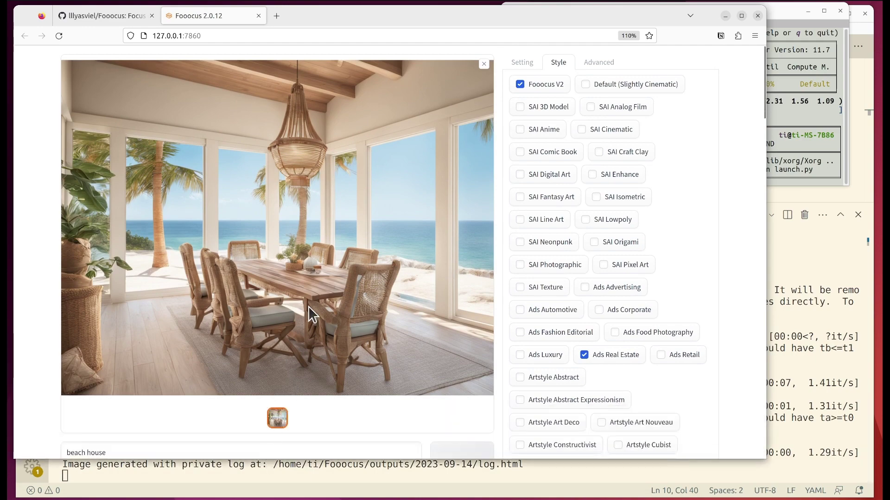
{"action": "scroll", "coordinate": [289, 285], "scroll_direction": "down", "scroll_amount": 4}
{"action": "scroll", "coordinate": [290, 285], "scroll_direction": "up", "scroll_amount": 4}
{"action": "scroll", "coordinate": [143, 377], "scroll_direction": "down", "scroll_amount": 3}
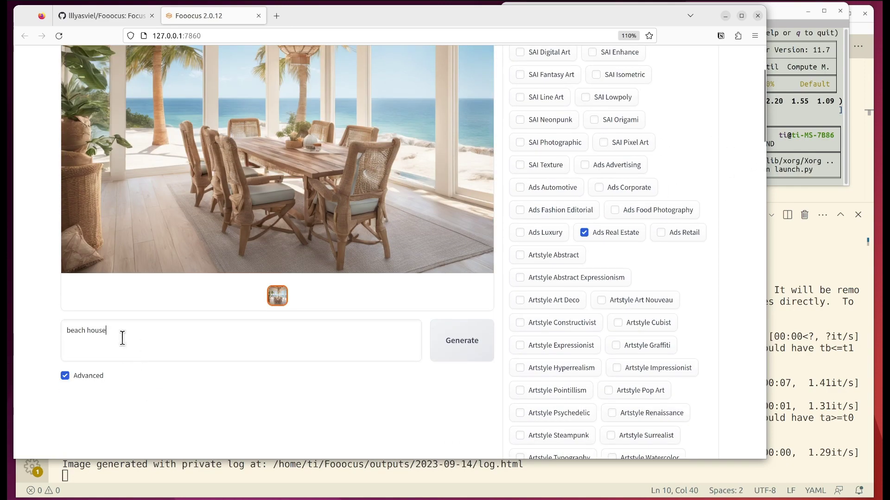
- Replace the prompt with 'mansion, new port', generate it, and watch progress in the GPU monitor
{"action": "left_click_drag", "start_coordinate": [144, 329], "coordinate": [40, 328]}
{"action": "type", "text": "mansion"}
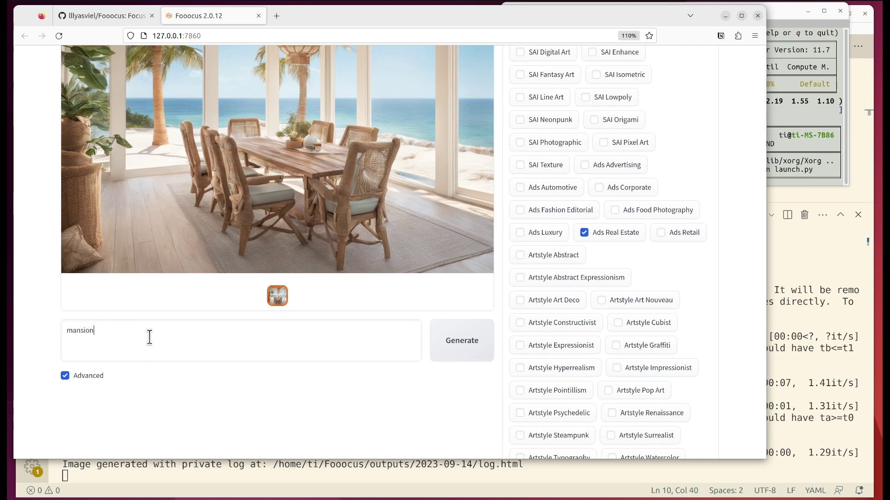
{"action": "type", "text": " , new port"}
{"action": "left_click", "coordinate": [473, 349]}
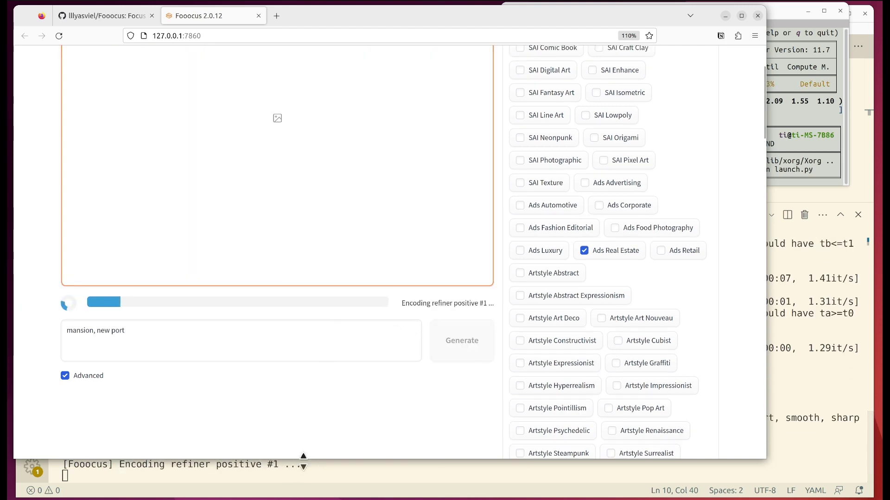
{"action": "left_click_drag", "start_coordinate": [303, 461], "coordinate": [324, 400]}
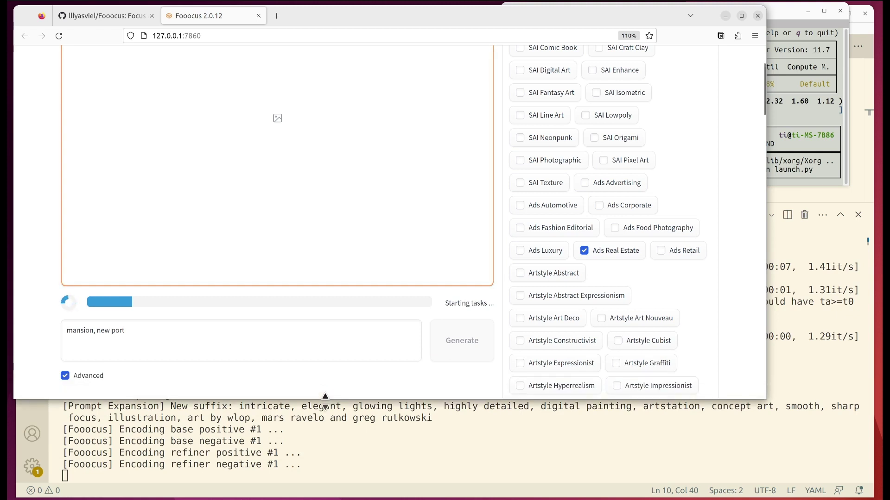
{"action": "left_click", "coordinate": [790, 145]}
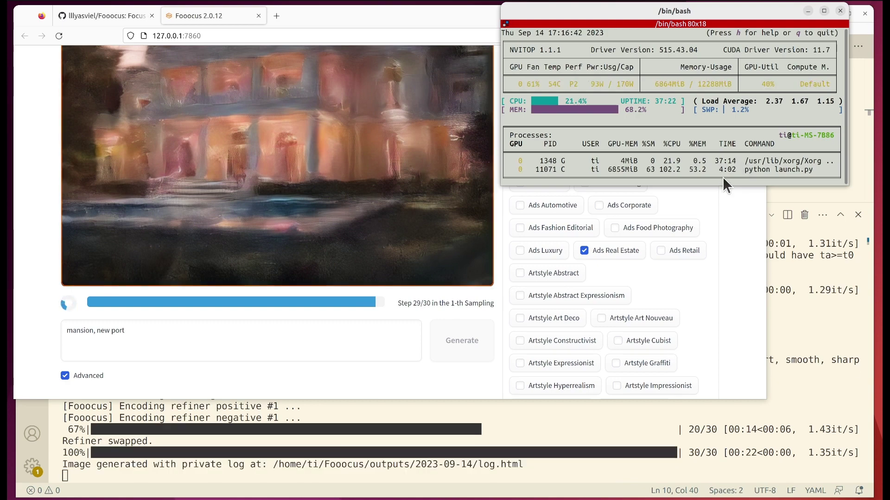
- Bring the browser with the finished mansion image back in front of the GPU monitor
{"action": "scroll", "coordinate": [537, 314], "scroll_direction": "up", "scroll_amount": 4}
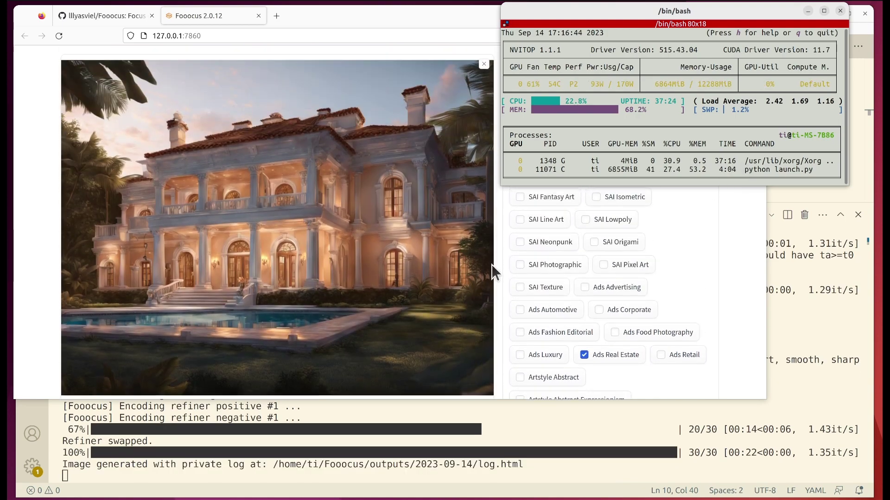
{"action": "left_click", "coordinate": [498, 265]}
{"action": "scroll", "coordinate": [400, 297], "scroll_direction": "down", "scroll_amount": 3}
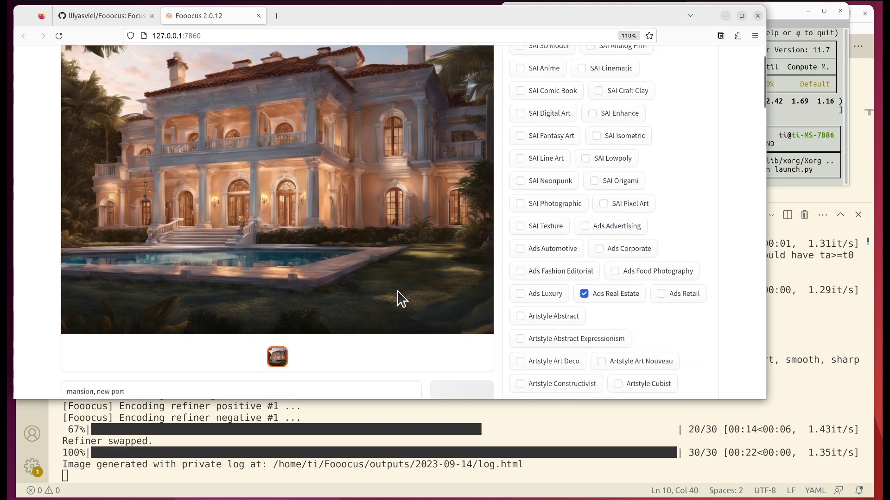
{"action": "scroll", "coordinate": [324, 258], "scroll_direction": "up", "scroll_amount": 3}
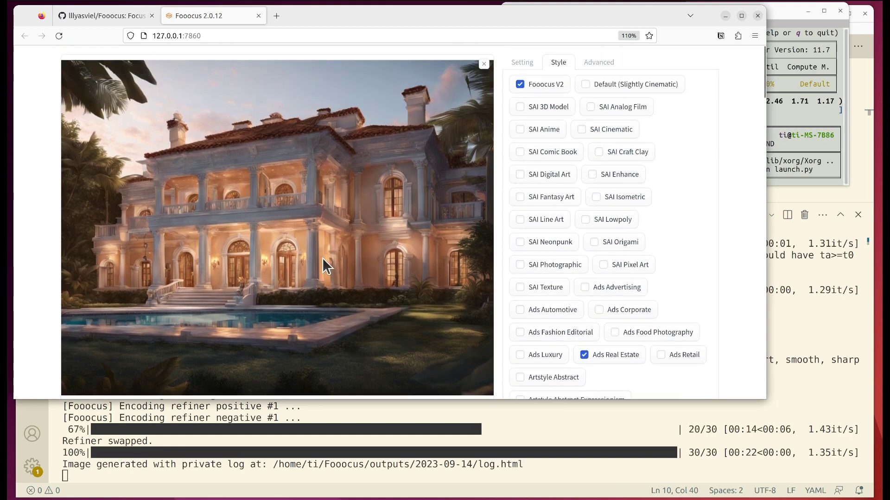
{"action": "scroll", "coordinate": [323, 259], "scroll_direction": "down", "scroll_amount": 3}
{"action": "scroll", "coordinate": [322, 258], "scroll_direction": "up", "scroll_amount": 3}
- Make the browser taller and scroll through the enlarged colonnaded villa result, prompt and styles
{"action": "left_click_drag", "start_coordinate": [364, 398], "coordinate": [358, 456]}
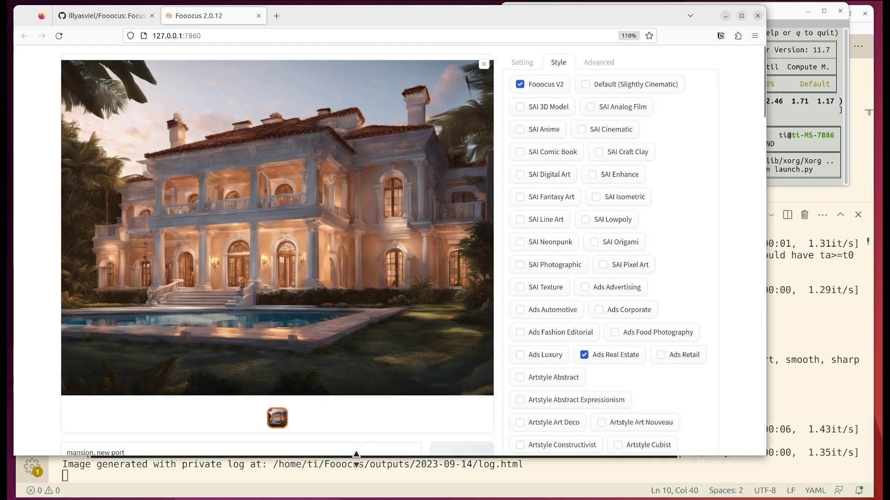
{"action": "scroll", "coordinate": [328, 323], "scroll_direction": "down", "scroll_amount": 6}
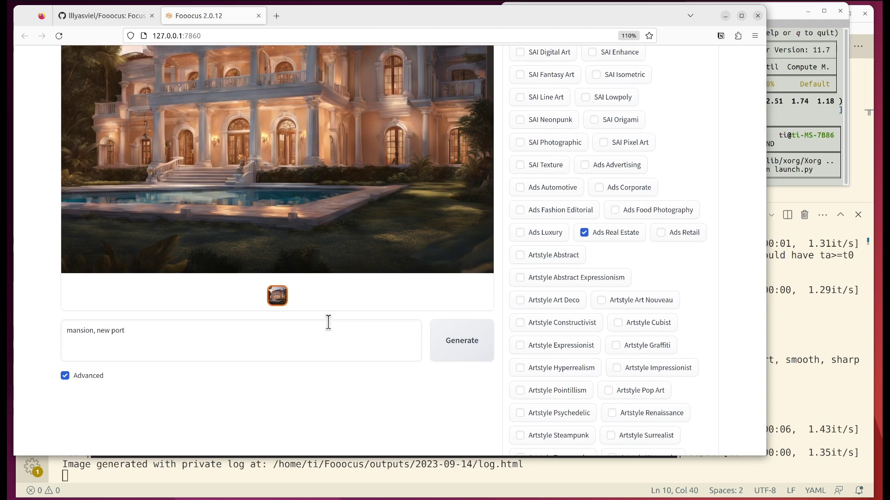
{"action": "scroll", "coordinate": [328, 321], "scroll_direction": "up", "scroll_amount": 6}
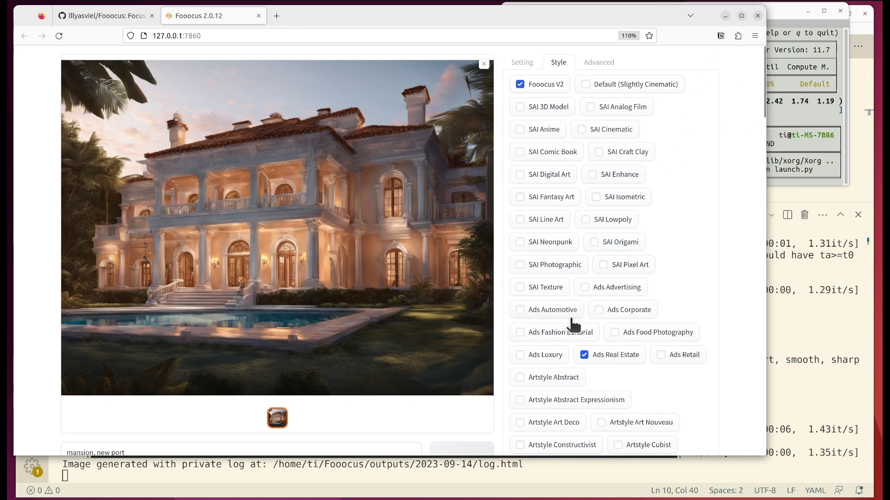
{"action": "scroll", "coordinate": [571, 321], "scroll_direction": "down", "scroll_amount": 4}
{"action": "scroll", "coordinate": [642, 313], "scroll_direction": "down", "scroll_amount": 3}
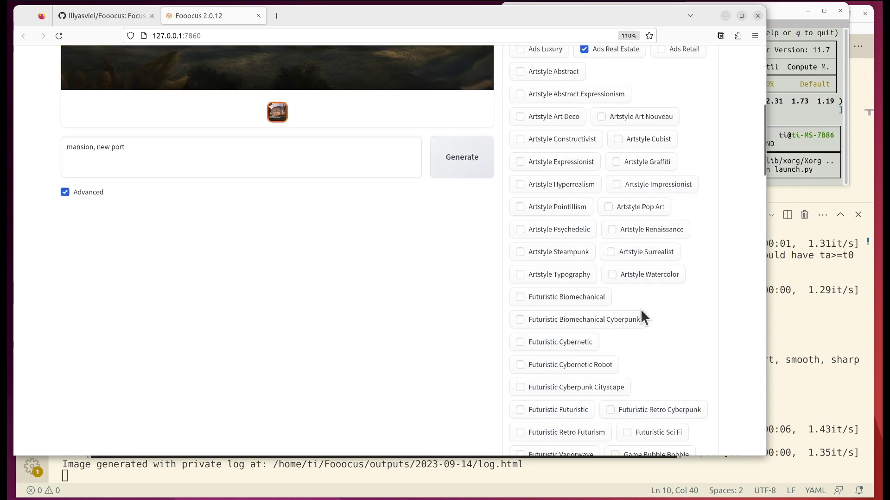
{"action": "left_click_drag", "start_coordinate": [763, 170], "coordinate": [769, 105]}
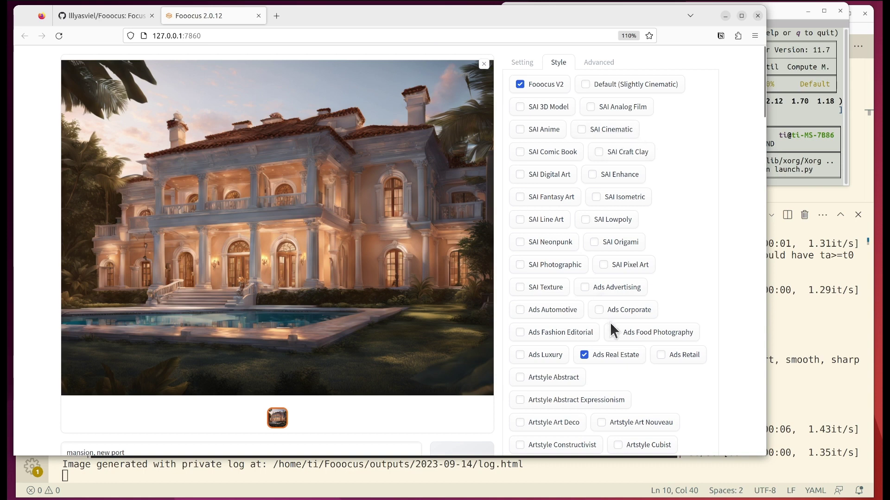
{"action": "scroll", "coordinate": [611, 324], "scroll_direction": "down", "scroll_amount": 2}
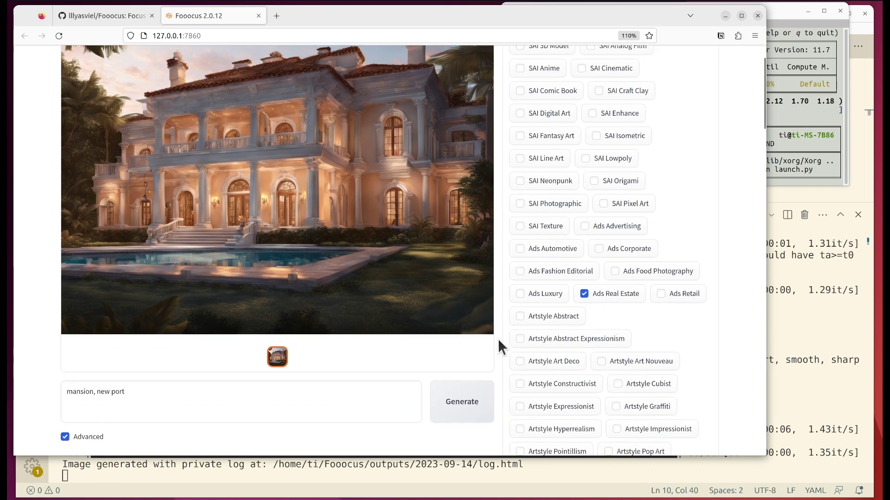
{"action": "scroll", "coordinate": [498, 342], "scroll_direction": "up", "scroll_amount": 2}
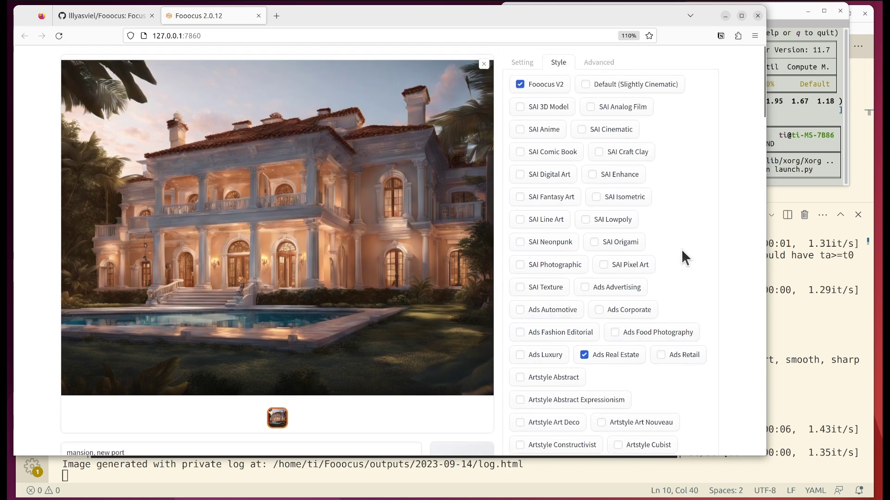